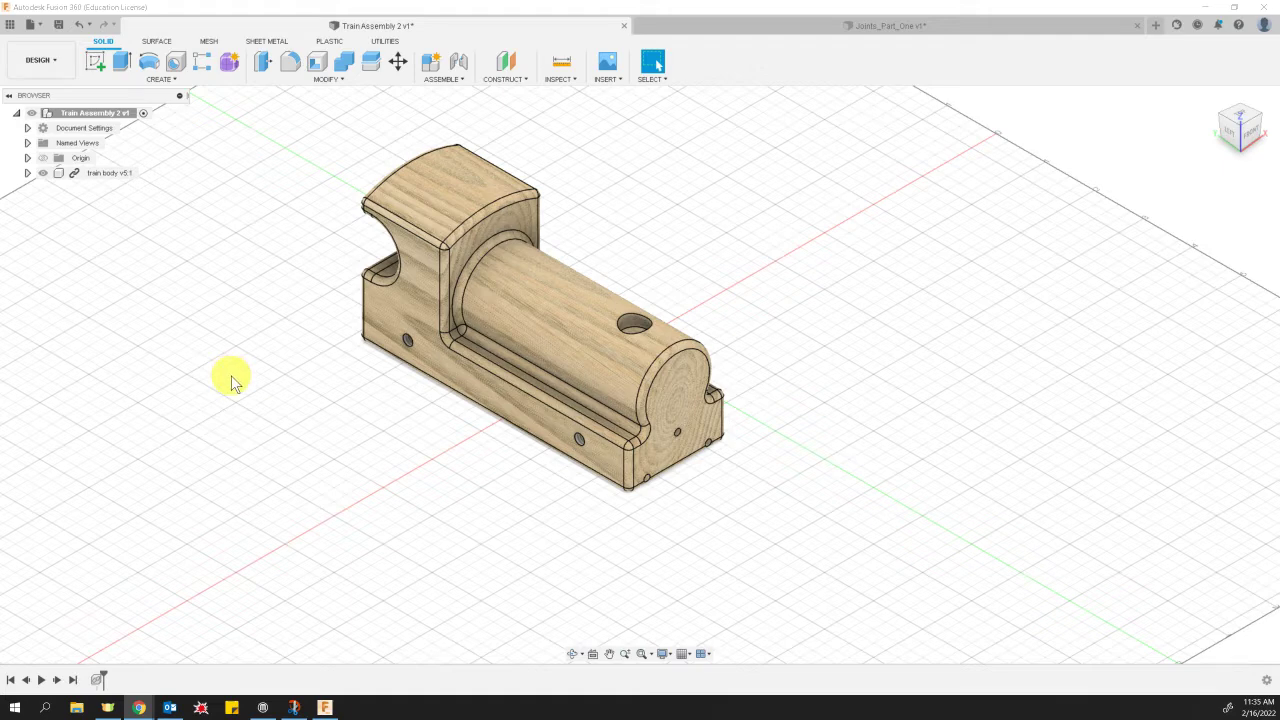
# Open the Data Panel and scroll through the miniature train project's part files.
pyautogui.click(38, 25)
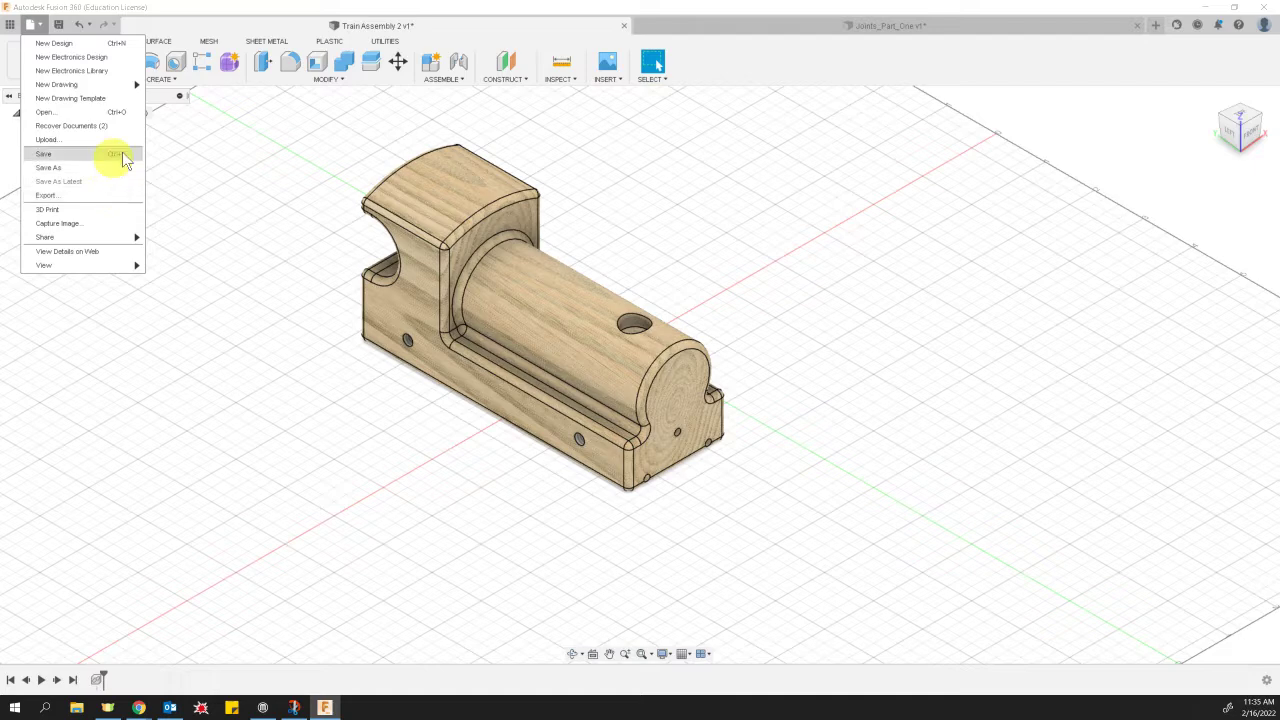
pyautogui.click(370, 30)
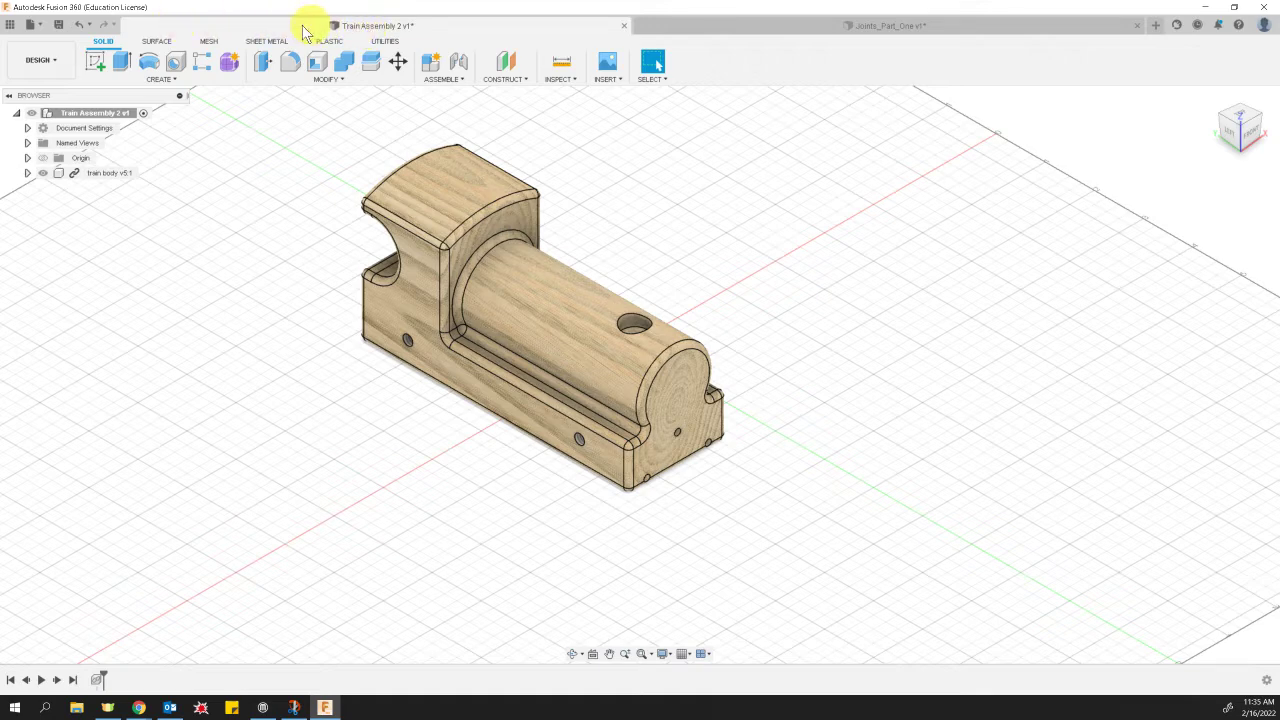
pyautogui.click(11, 26)
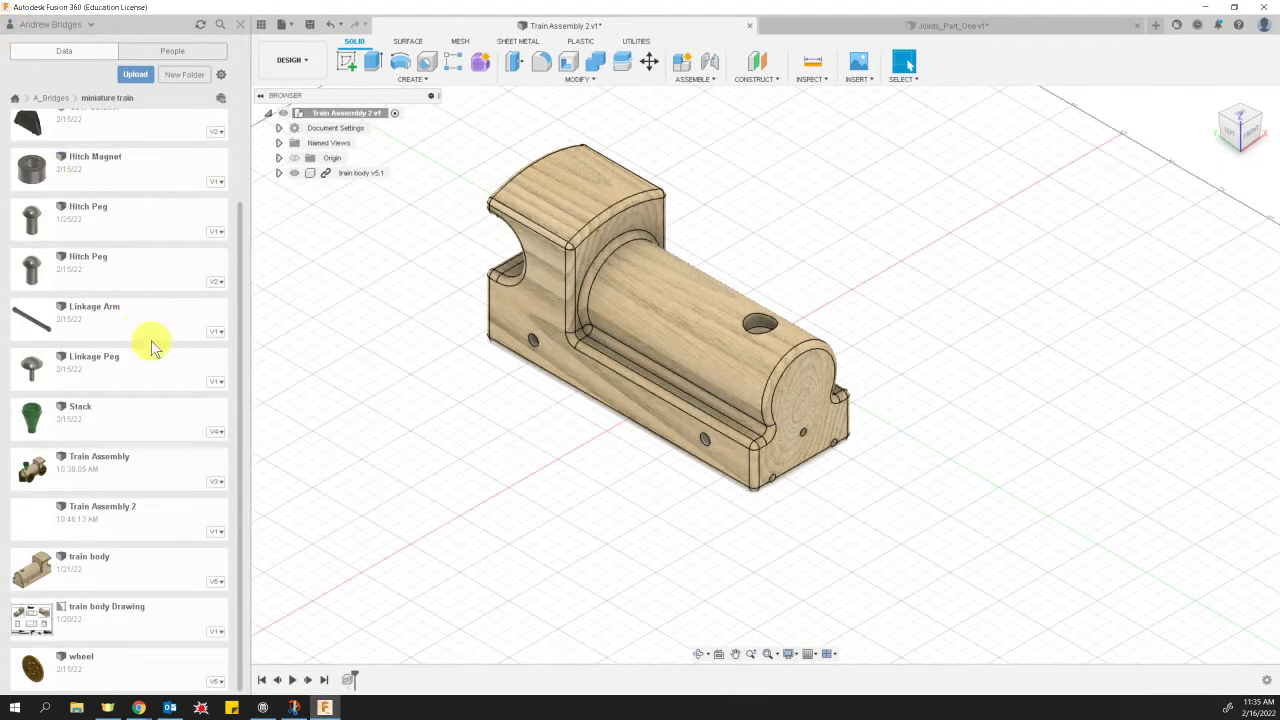
pyautogui.scroll(3, 150, 345)
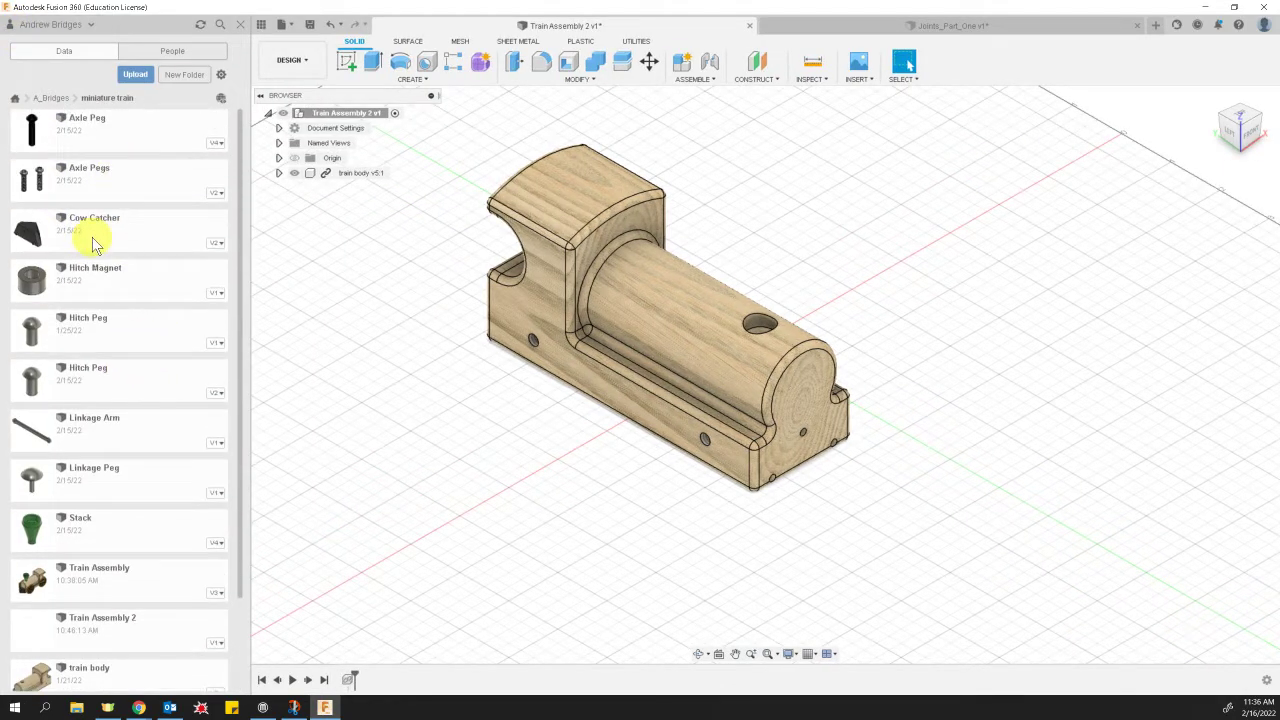
pyautogui.scroll(-3, 100, 190)
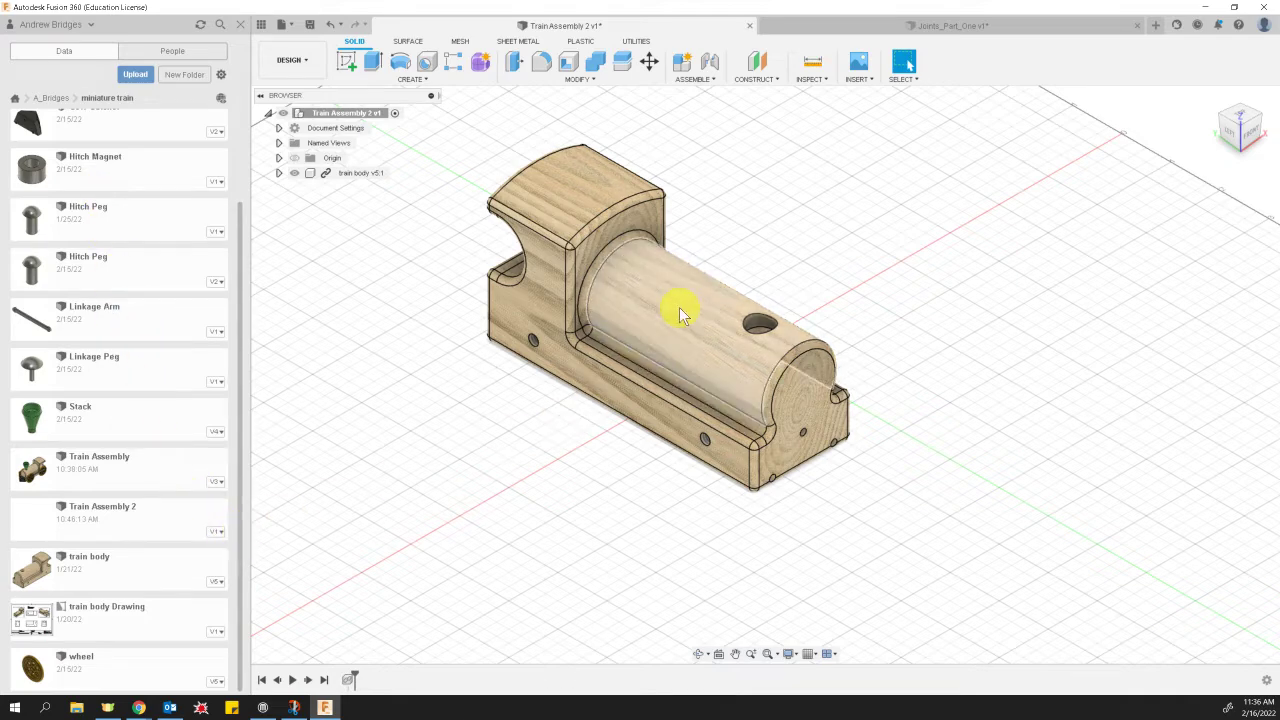
# Drag the wheel onto the canvas, move it left of the body, and rotate it upright.
pyautogui.moveTo(80, 666); pyautogui.dragTo(414, 423)
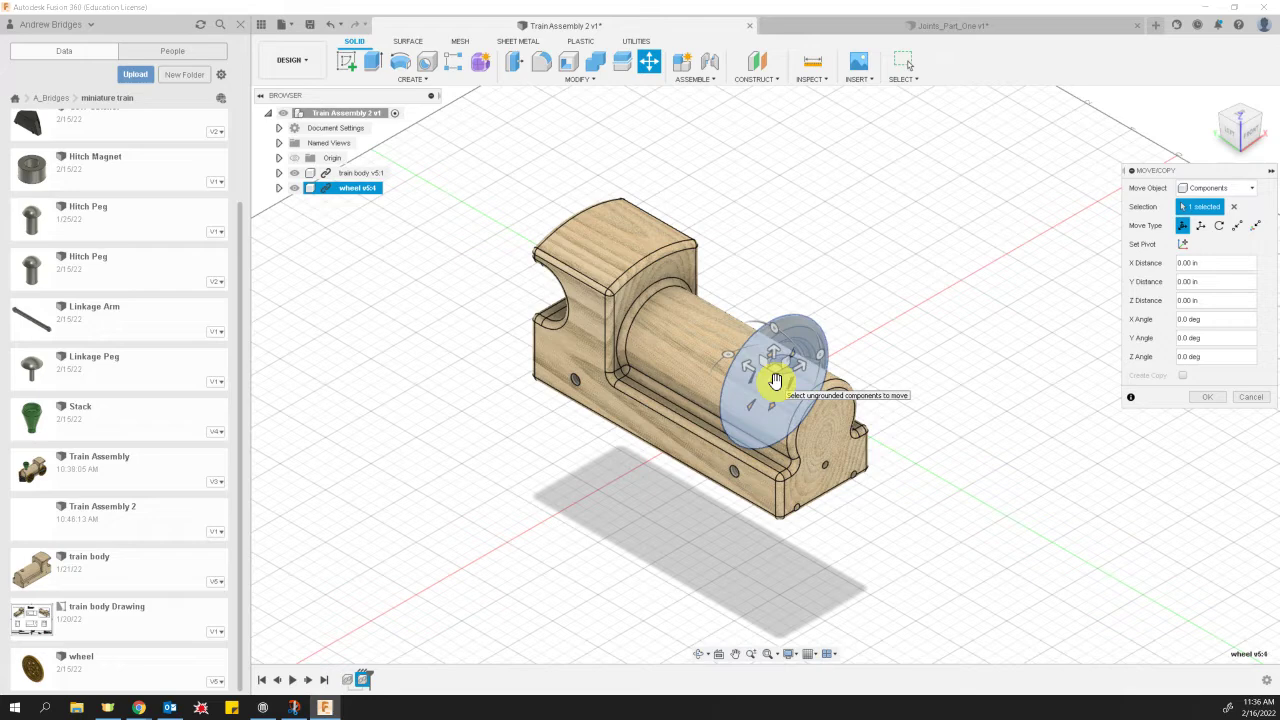
pyautogui.moveTo(776, 381); pyautogui.dragTo(437, 451)
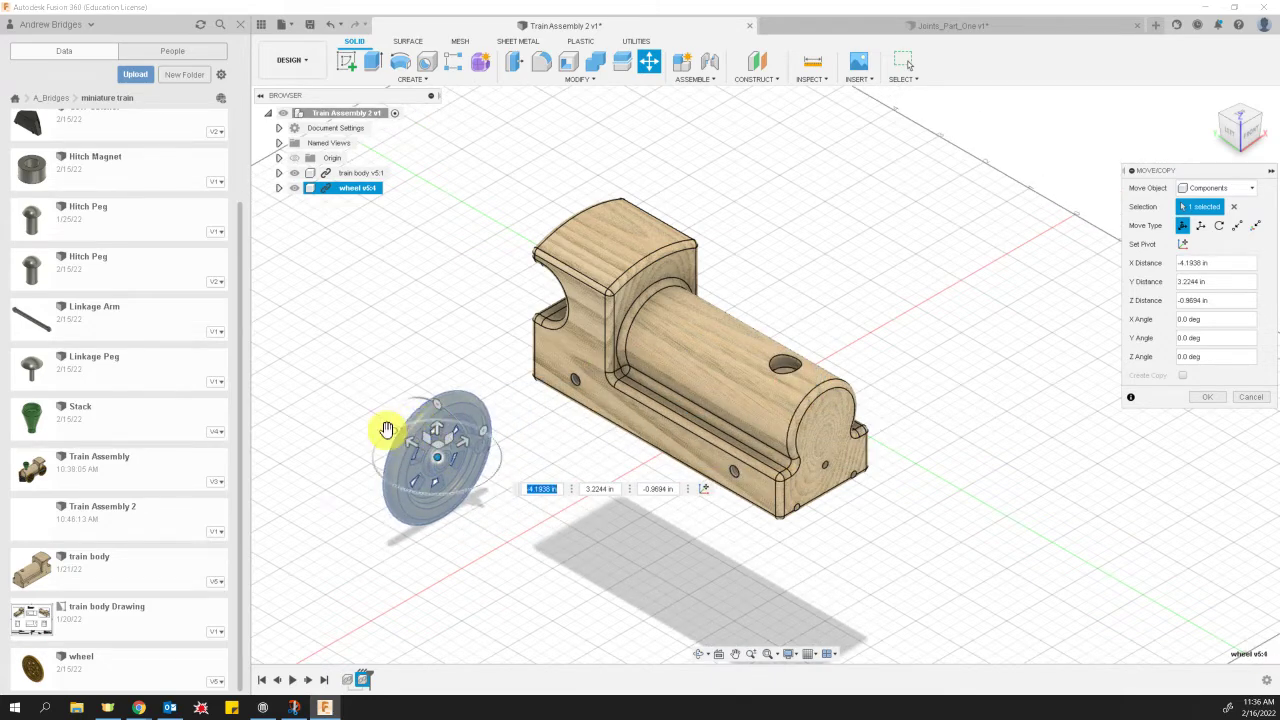
pyautogui.moveTo(391, 431); pyautogui.dragTo(501, 487)
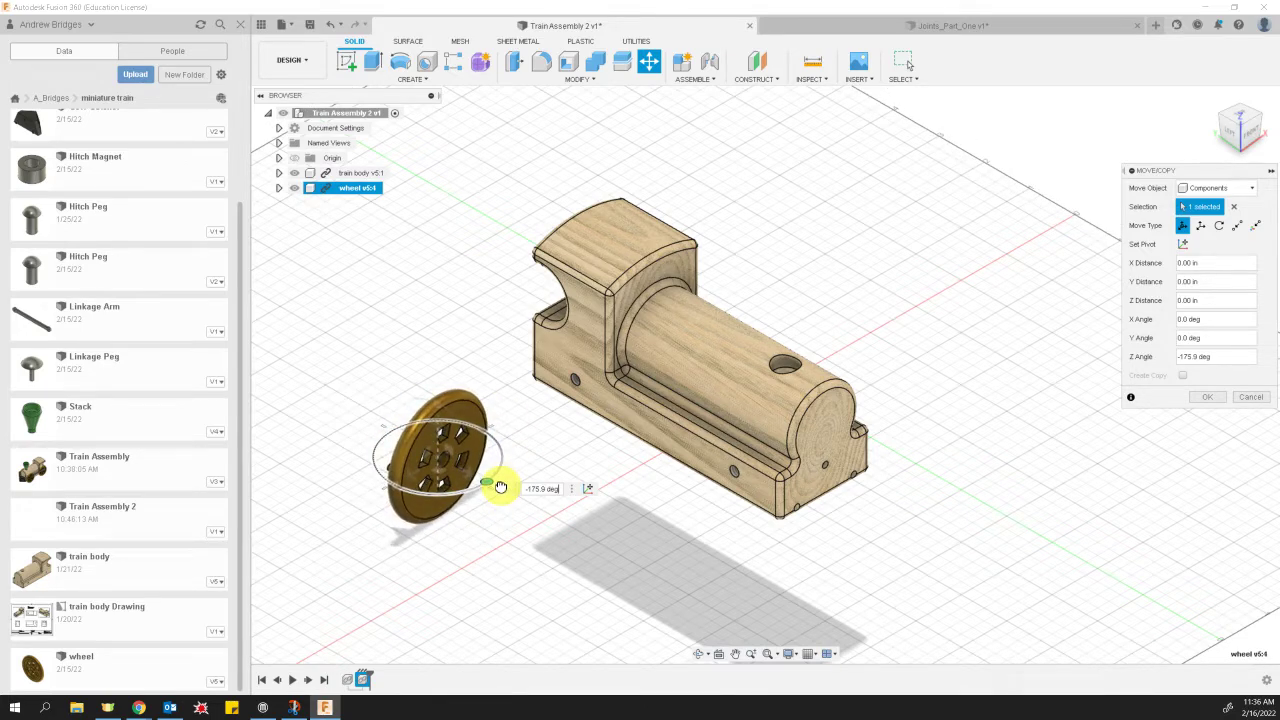
pyautogui.click(1207, 397)
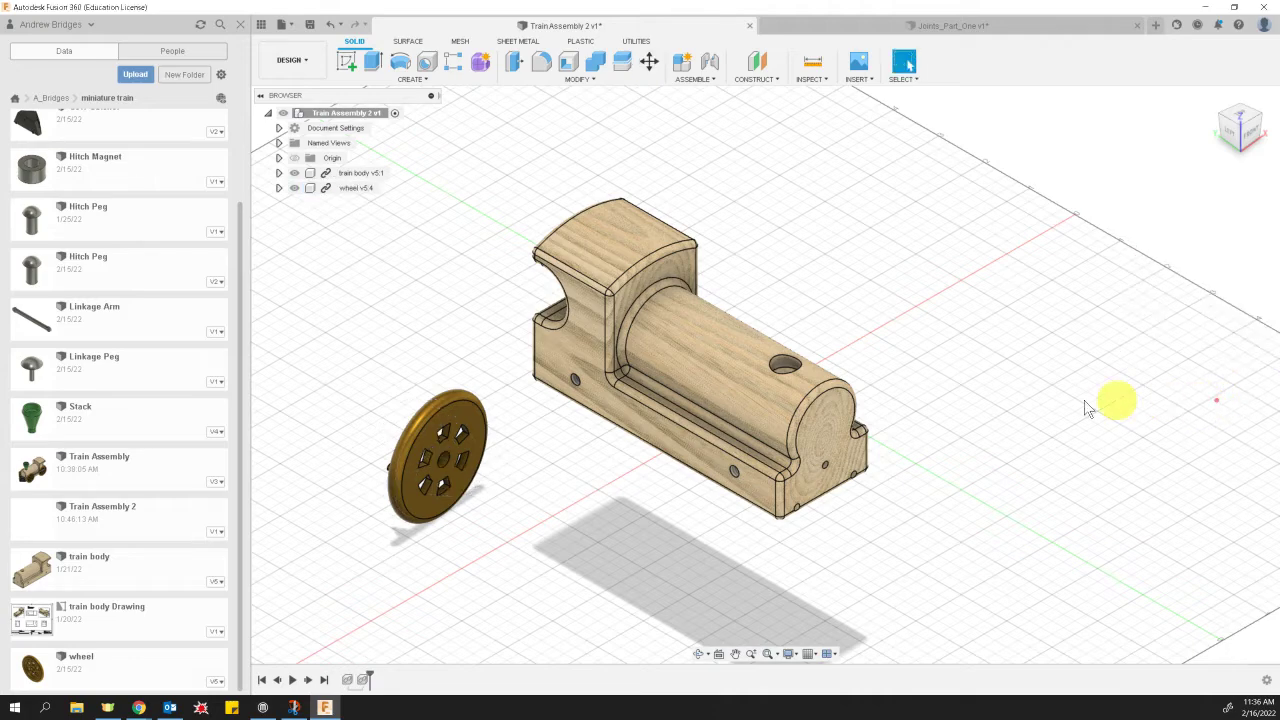
# Zoom in, nudge the wheel beside the body, orbit beneath it, and open the ASSEMBLE menu.
pyautogui.scroll(4, 537, 400)
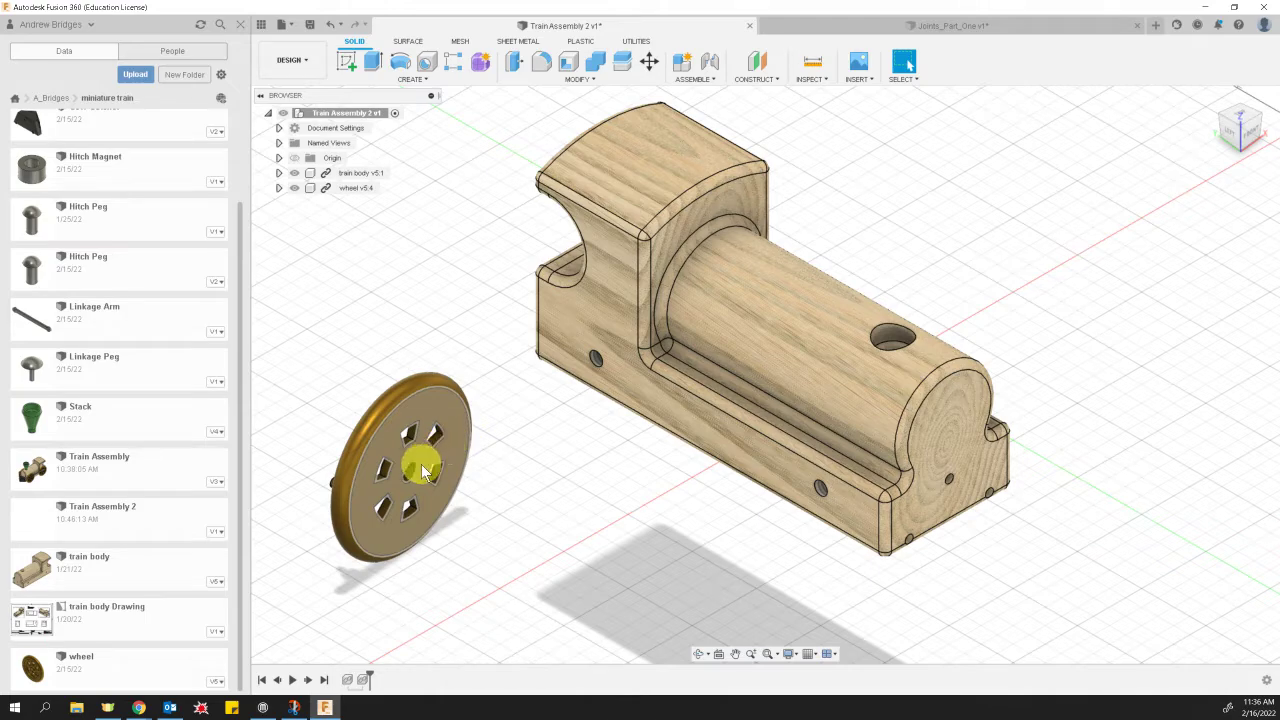
pyautogui.moveTo(425, 470); pyautogui.dragTo(446, 420)
pyautogui.scroll(3, 437, 429)
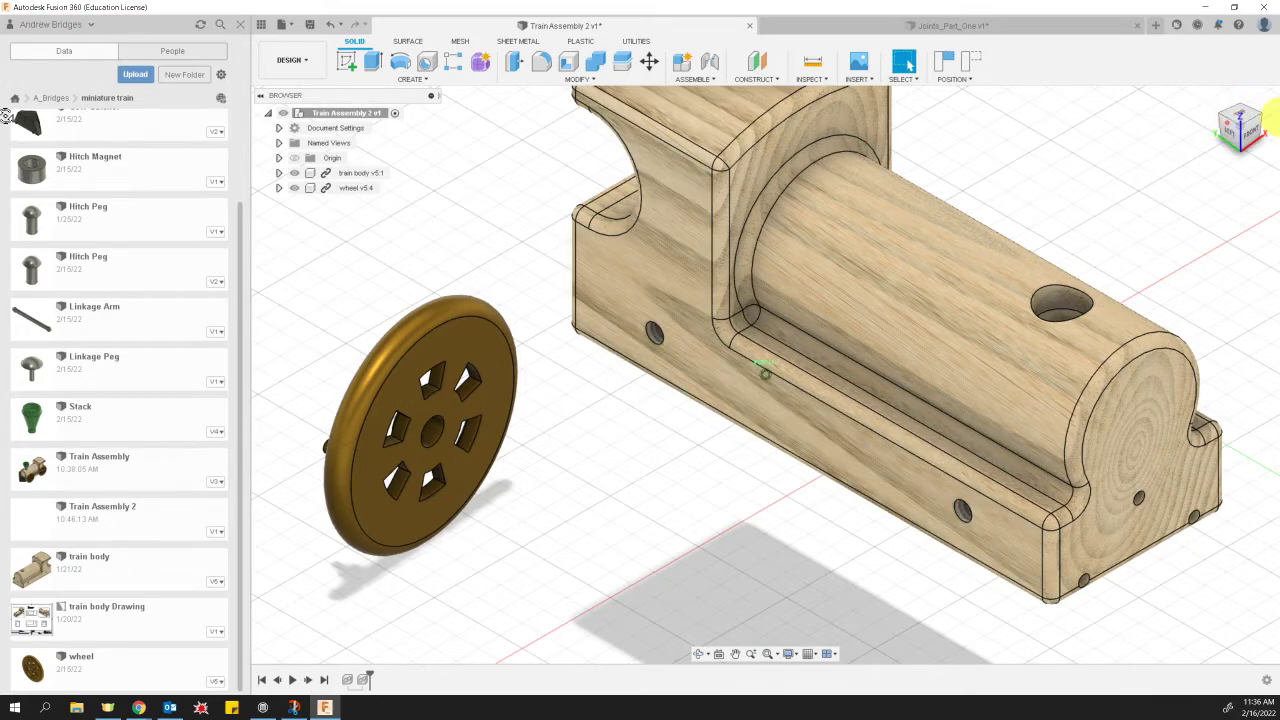
pyautogui.moveTo(1272, 115); pyautogui.dragTo(1236, 100)
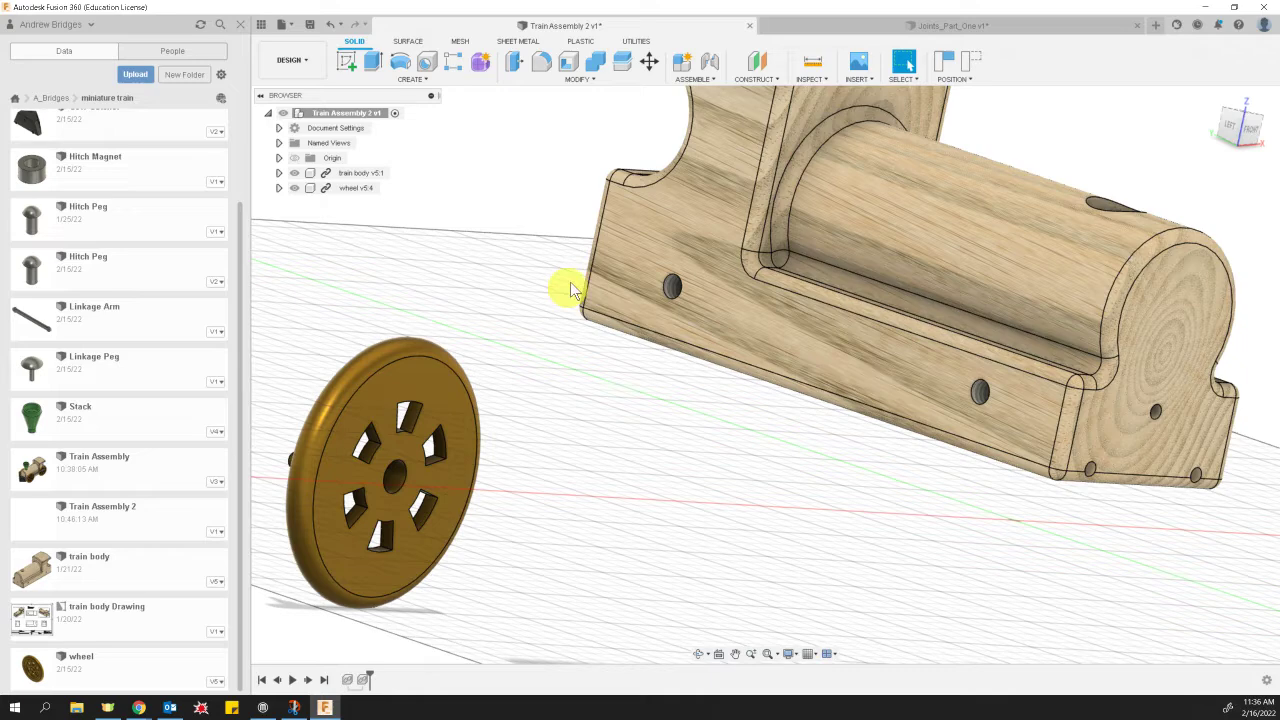
pyautogui.click(716, 80)
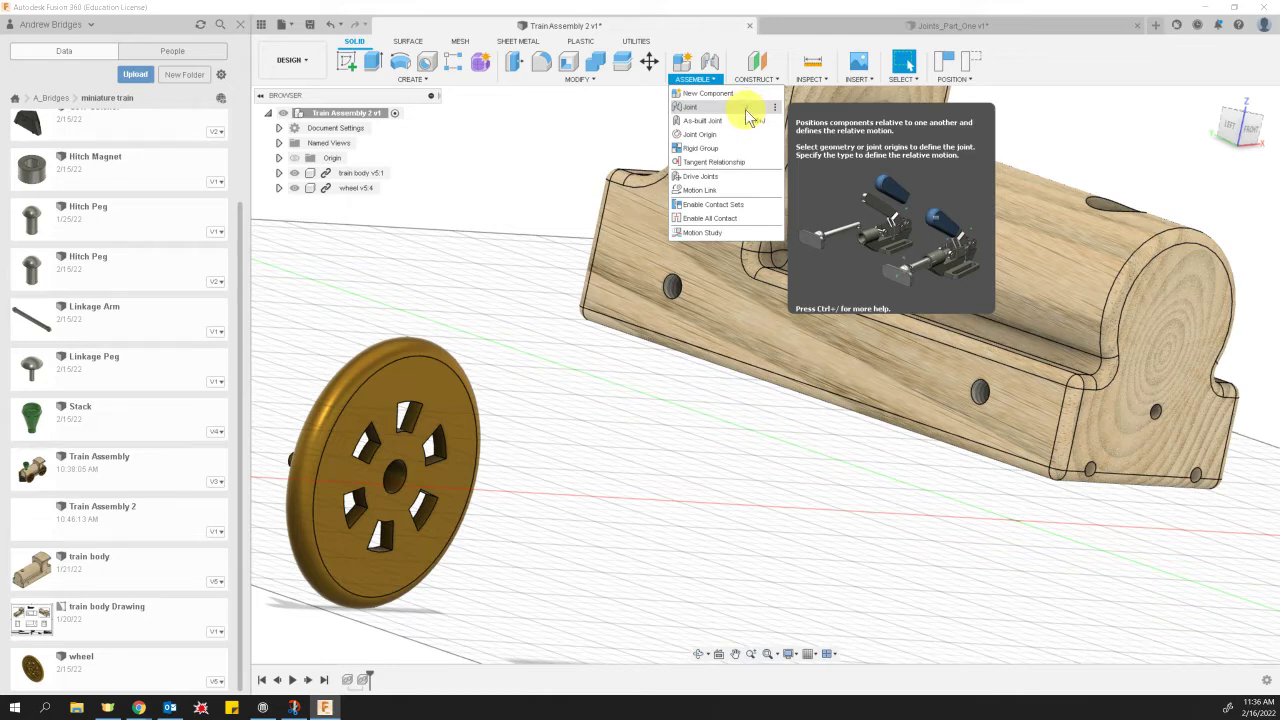
# Start a Joint and set its motion type to Revolute.
pyautogui.click(745, 111)
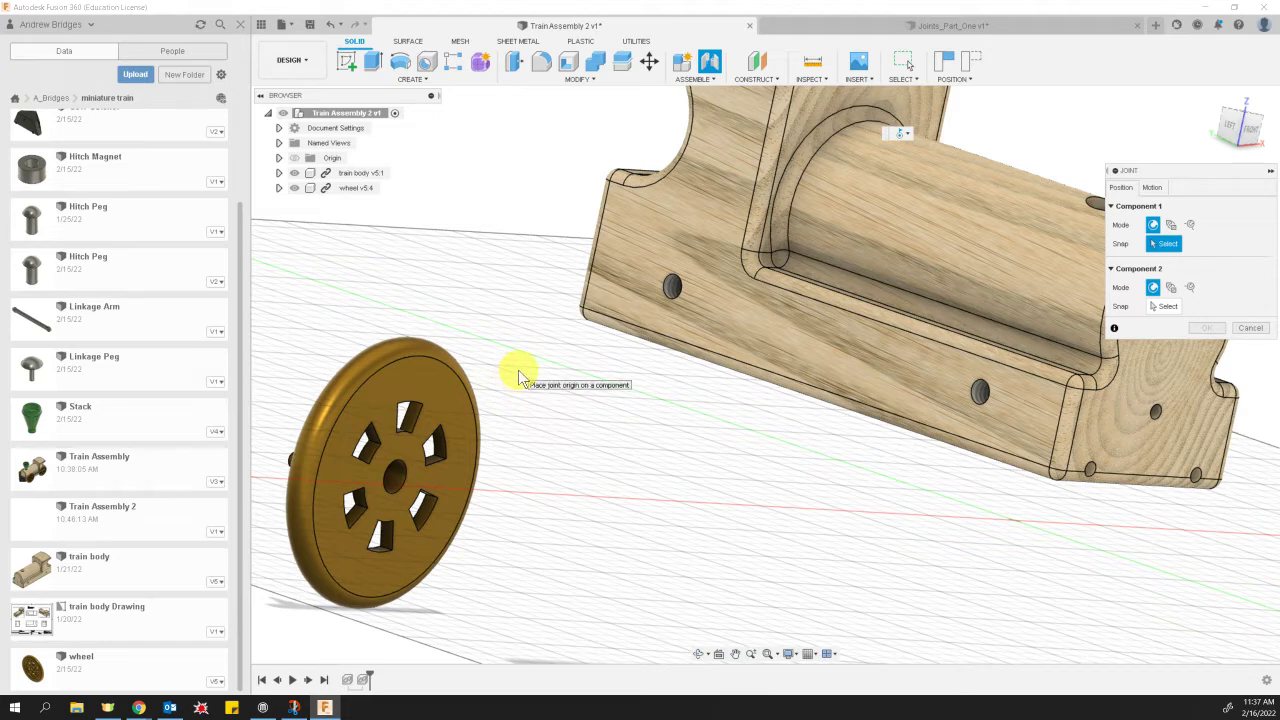
pyautogui.click(1153, 188)
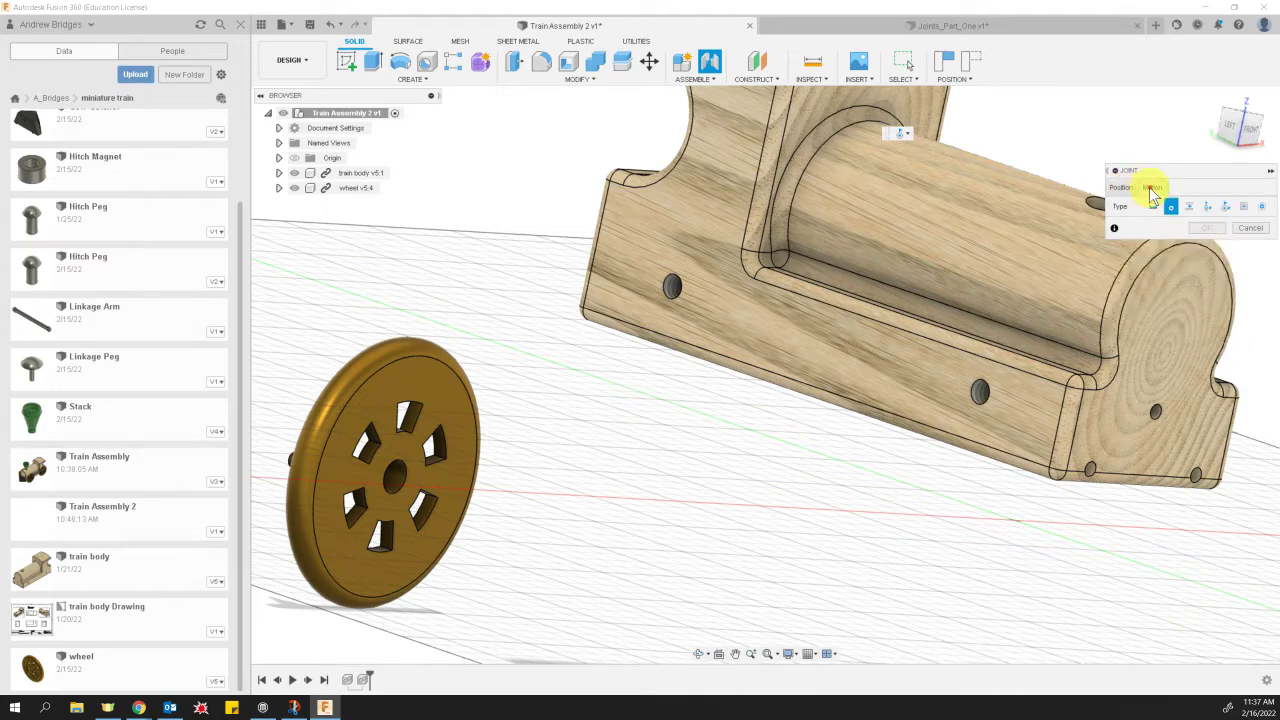
pyautogui.click(1155, 207)
pyautogui.click(1171, 207)
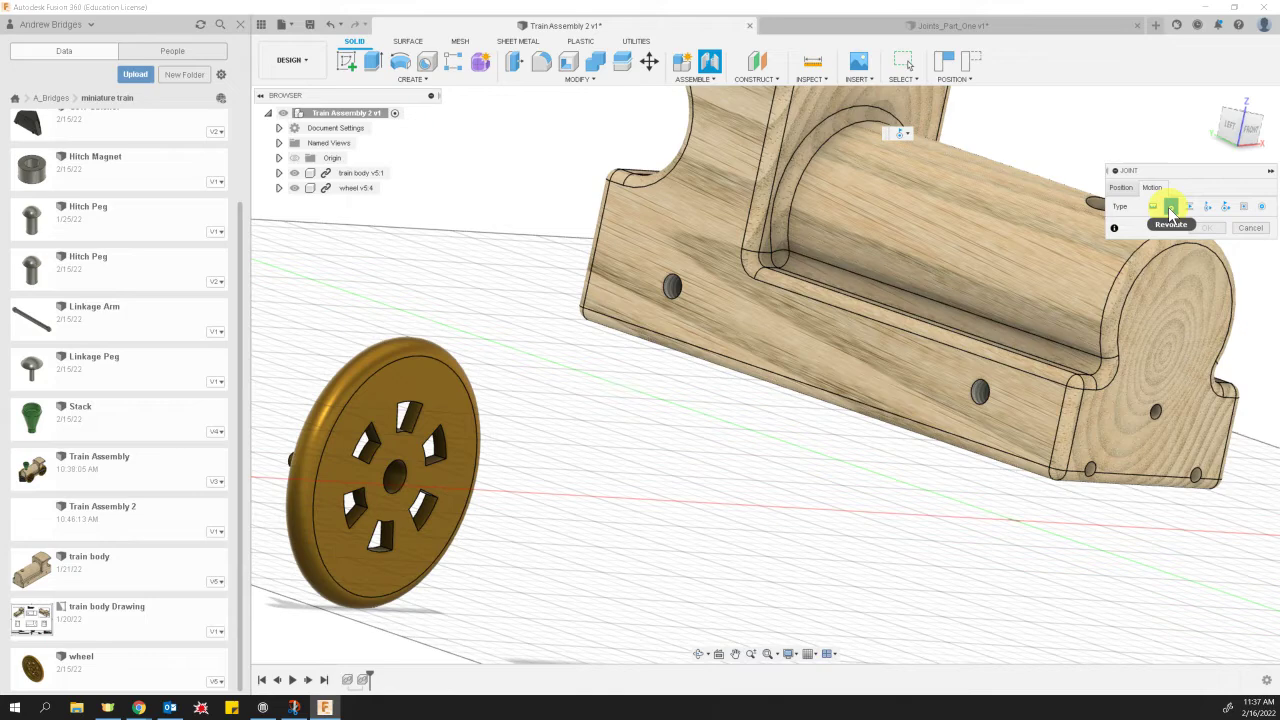
pyautogui.click(1121, 188)
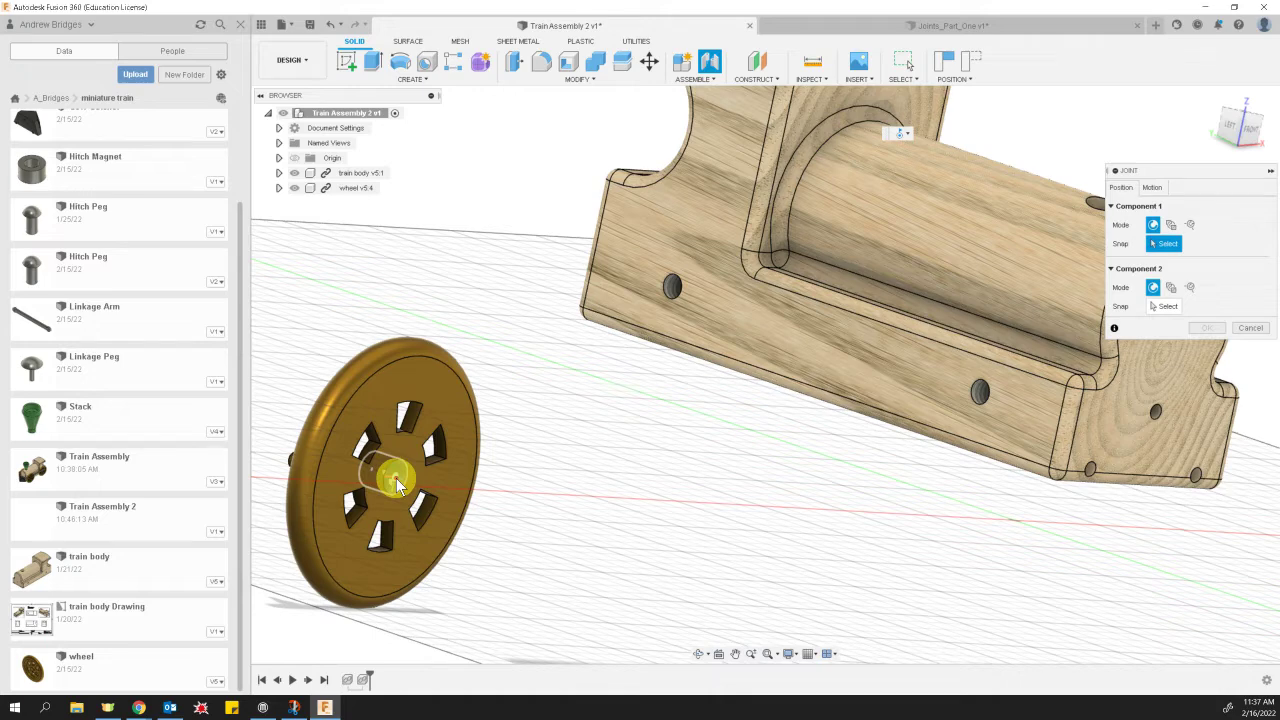
# Select the wheel's centre hole as Component 1, then zoom toward the body's axle hole.
pyautogui.click(396, 478)
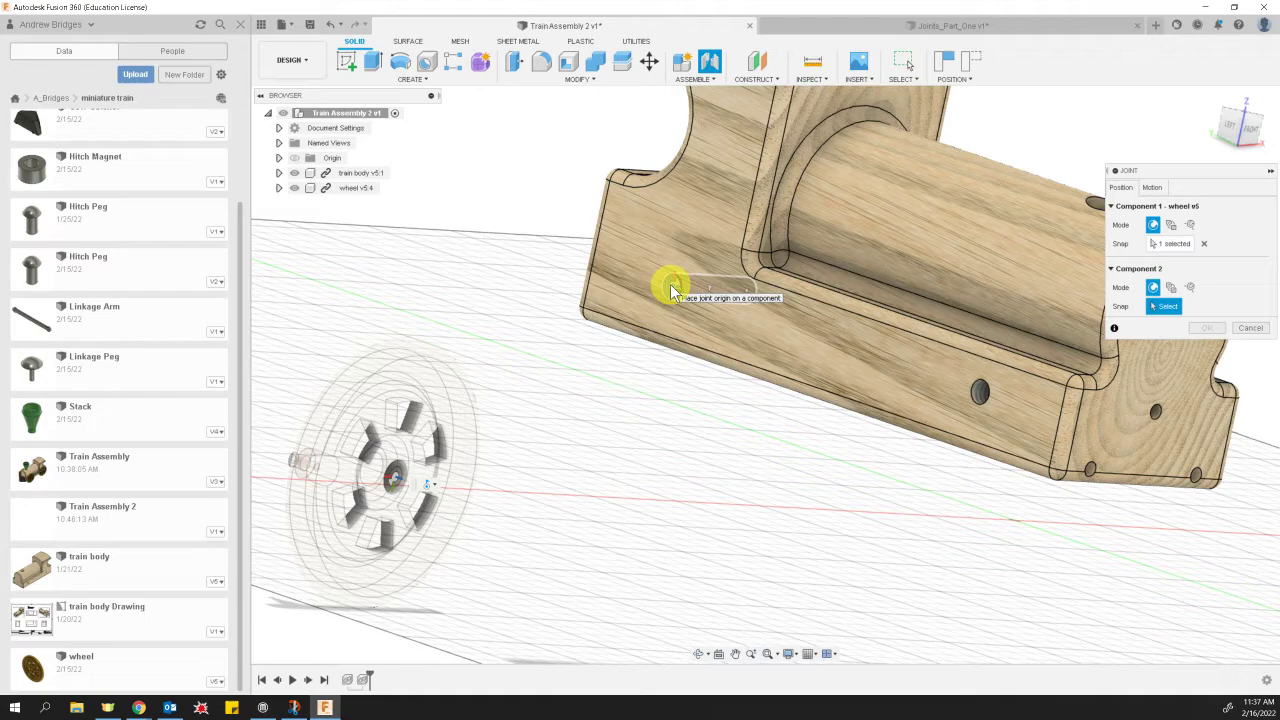
pyautogui.scroll(10, 675, 284)
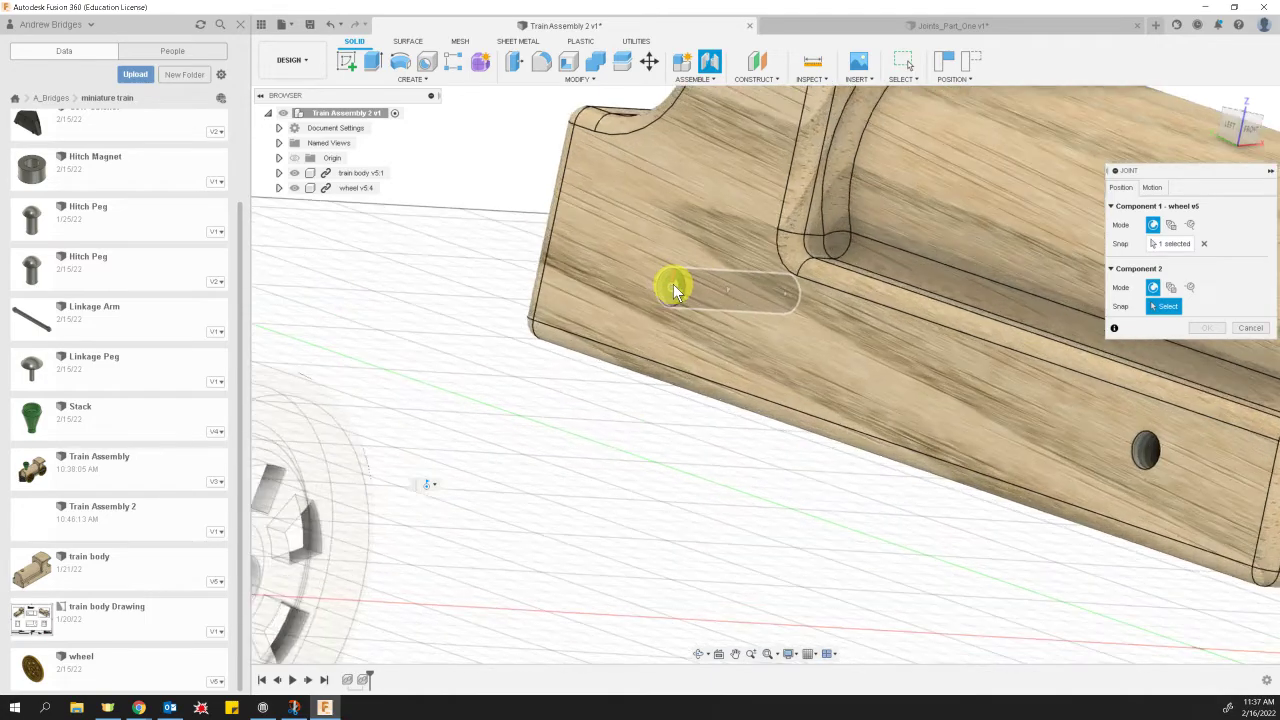
pyautogui.scroll(2, 670, 288)
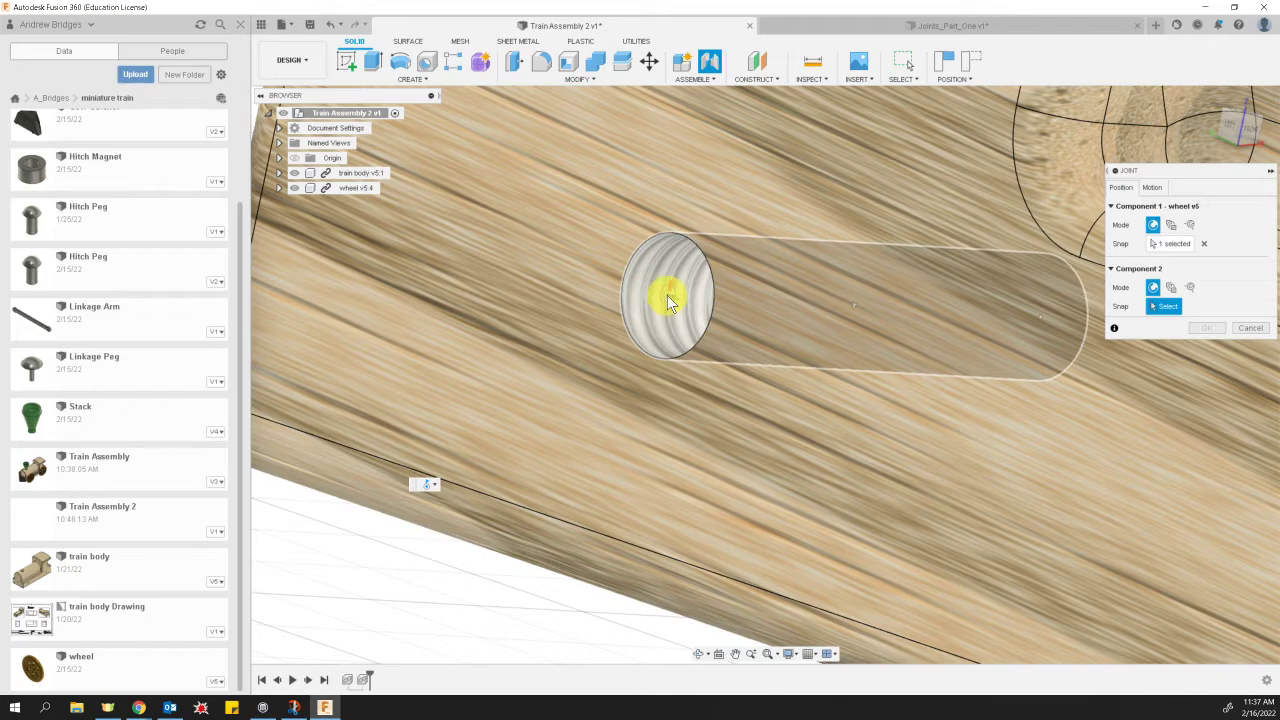
pyautogui.scroll(-8, 667, 297)
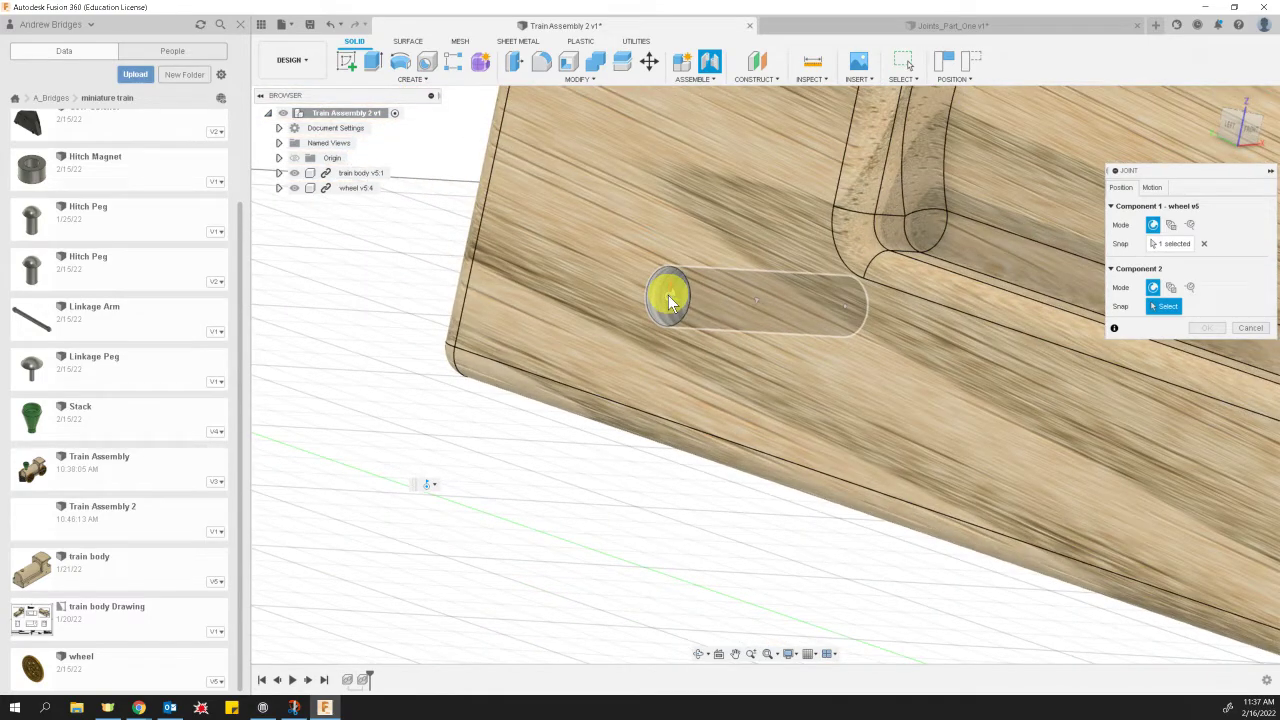
pyautogui.scroll(-1, 668, 303)
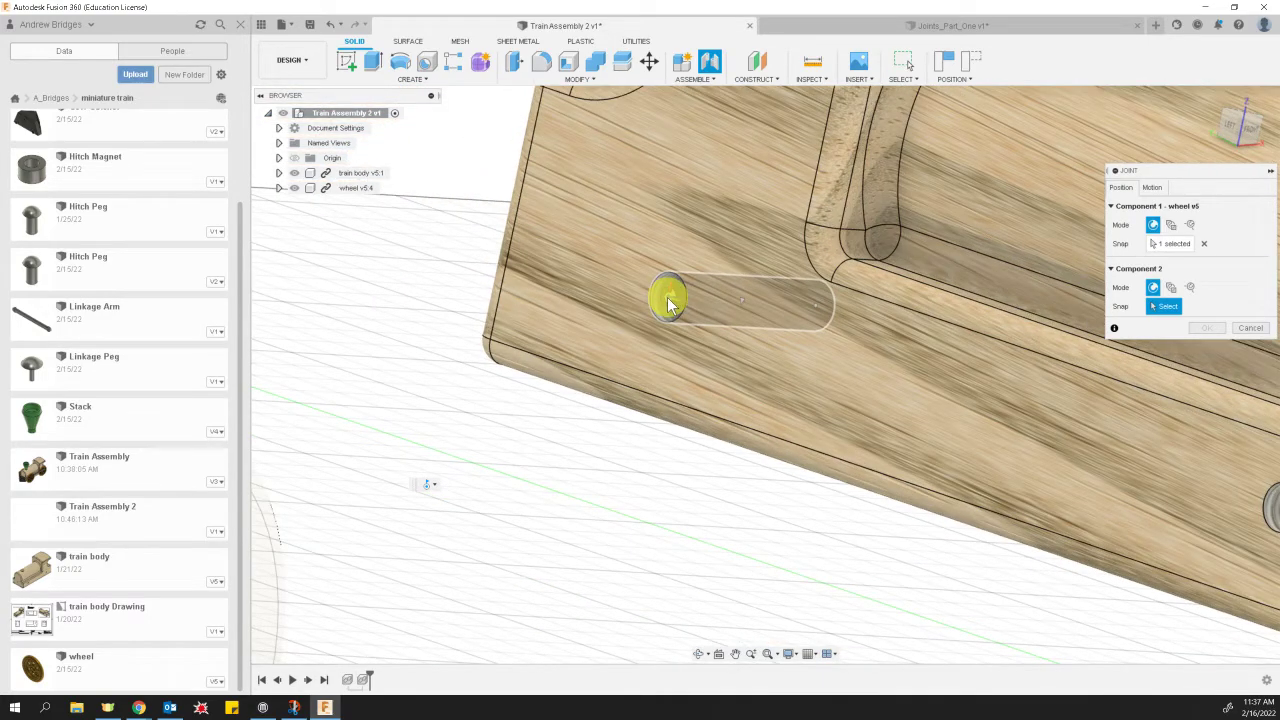
pyautogui.scroll(-3, 668, 303)
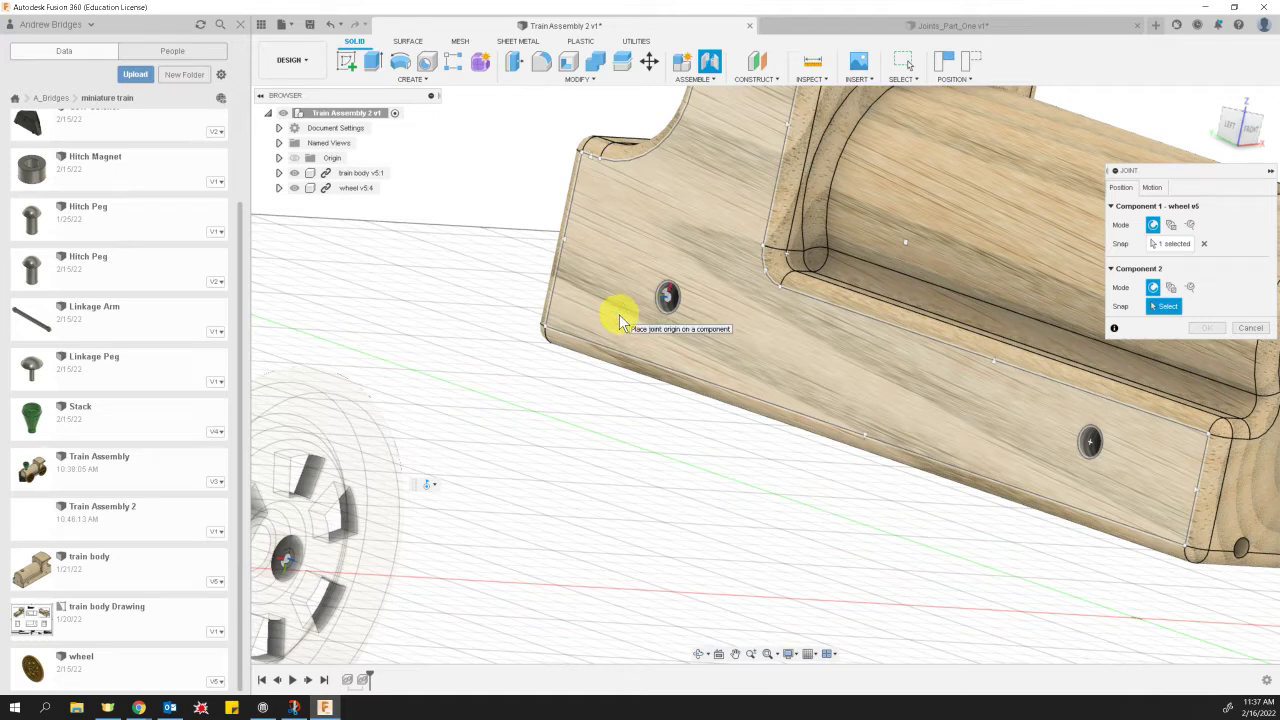
# Snap the wheel to the body's axle hole and confirm the revolute joint rotating about Z.
pyautogui.click(667, 298)
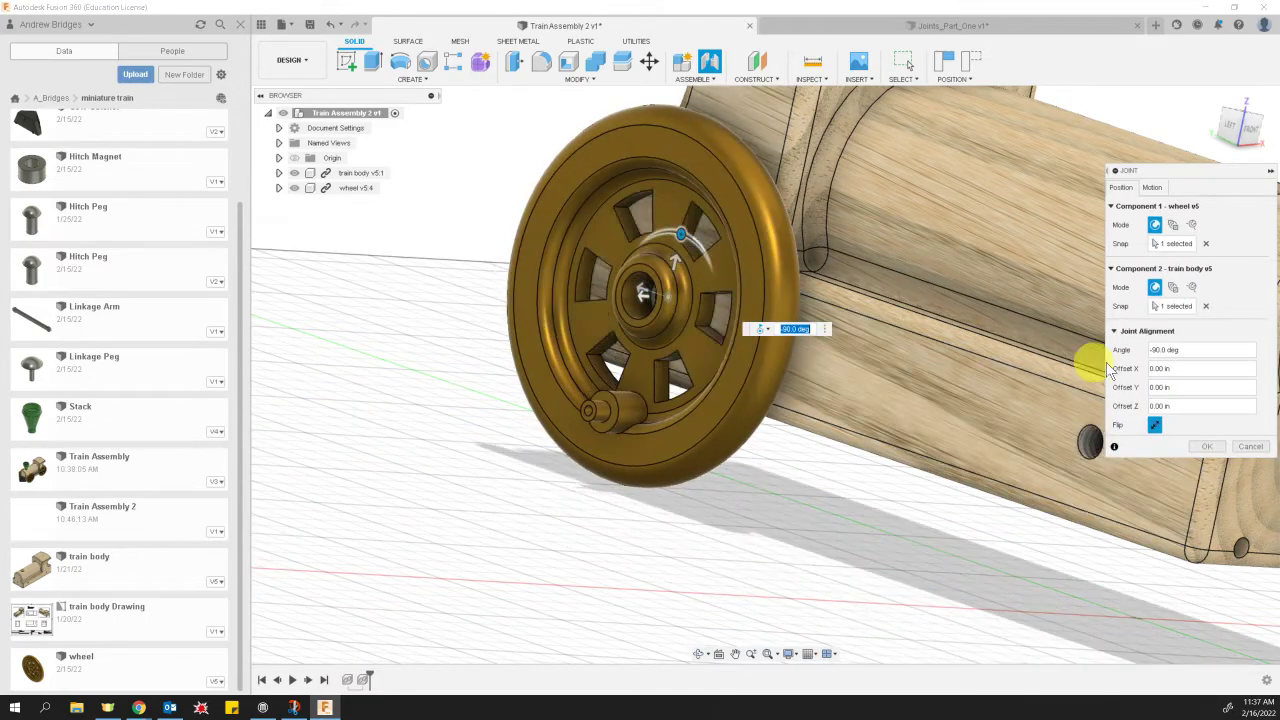
pyautogui.click(1232, 131)
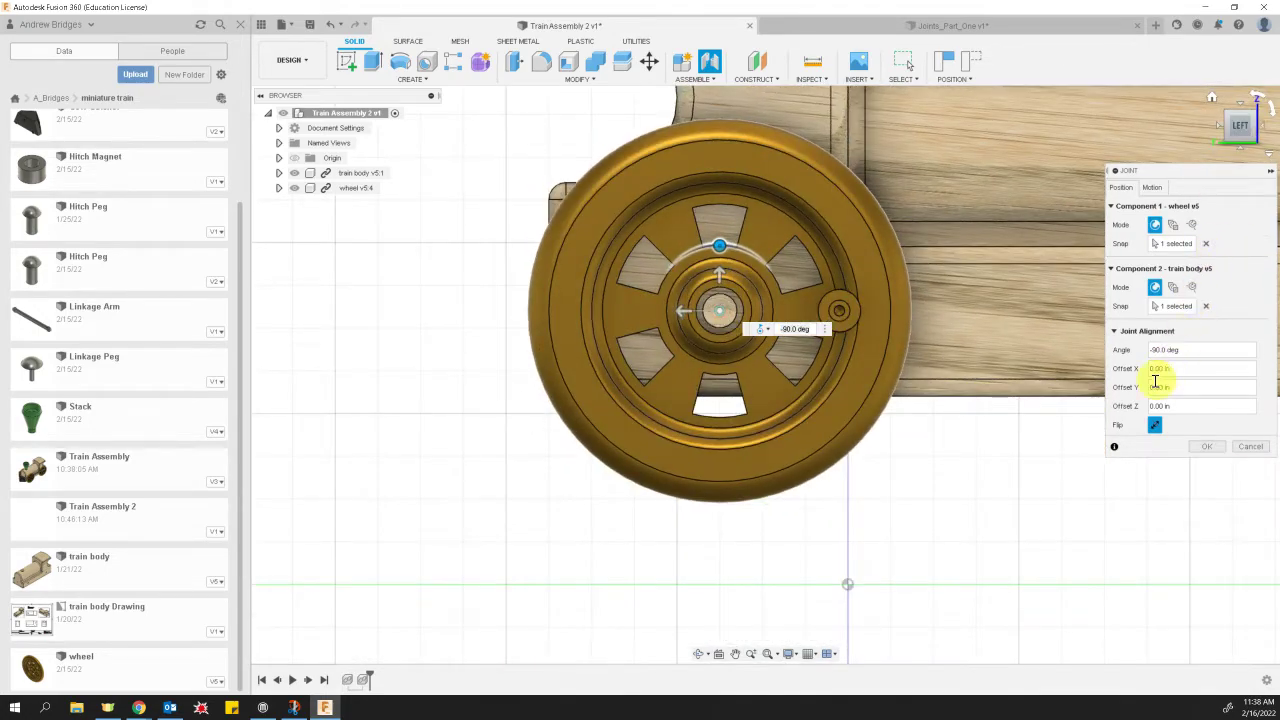
pyautogui.click(1152, 188)
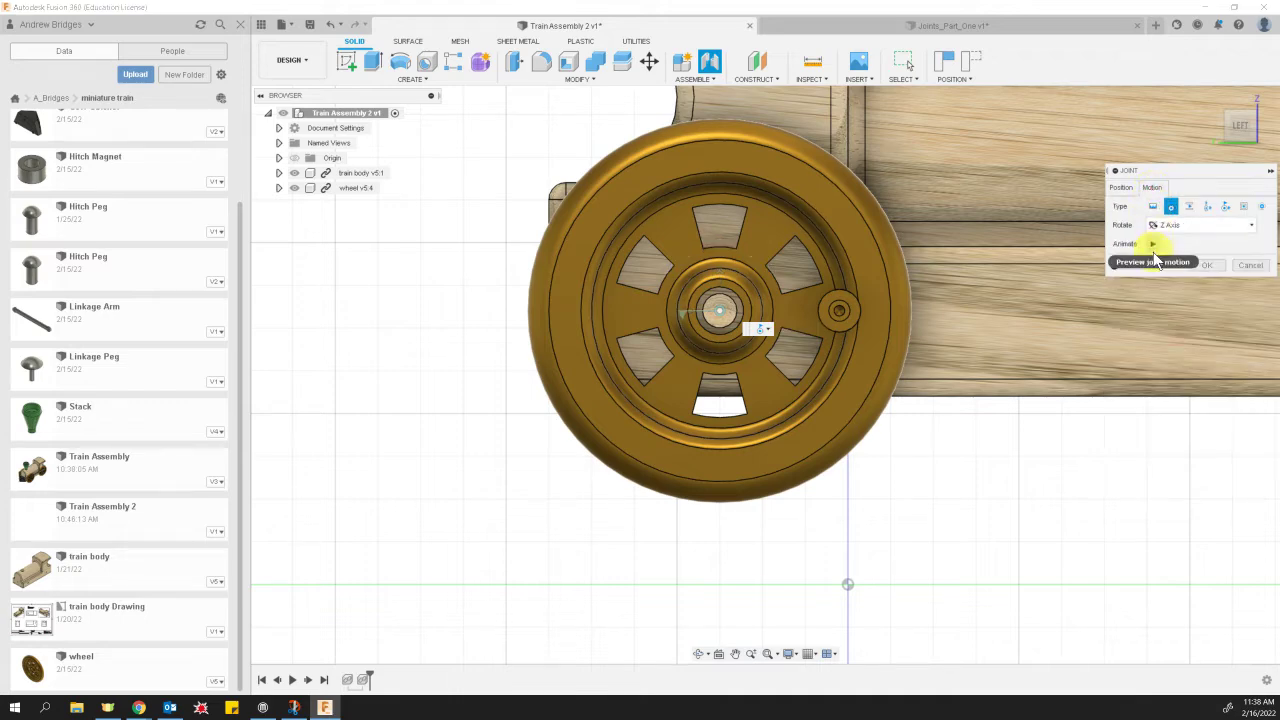
pyautogui.click(1153, 244)
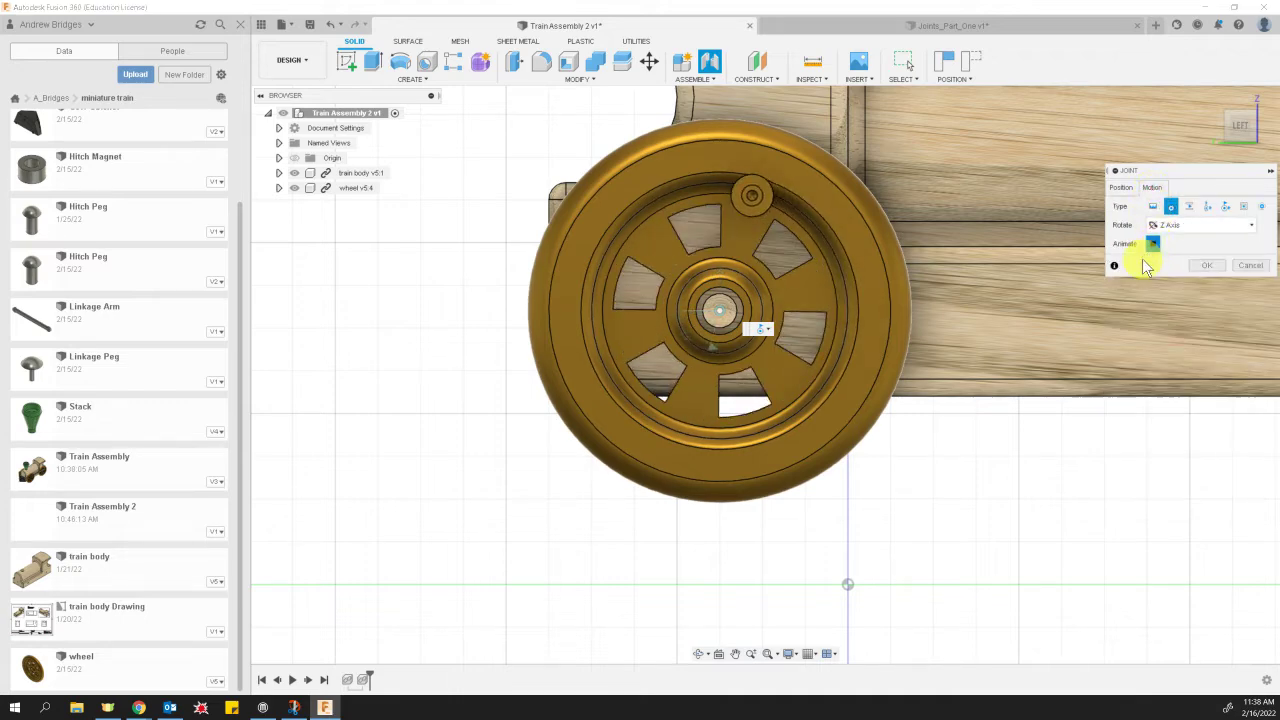
pyautogui.click(1254, 115)
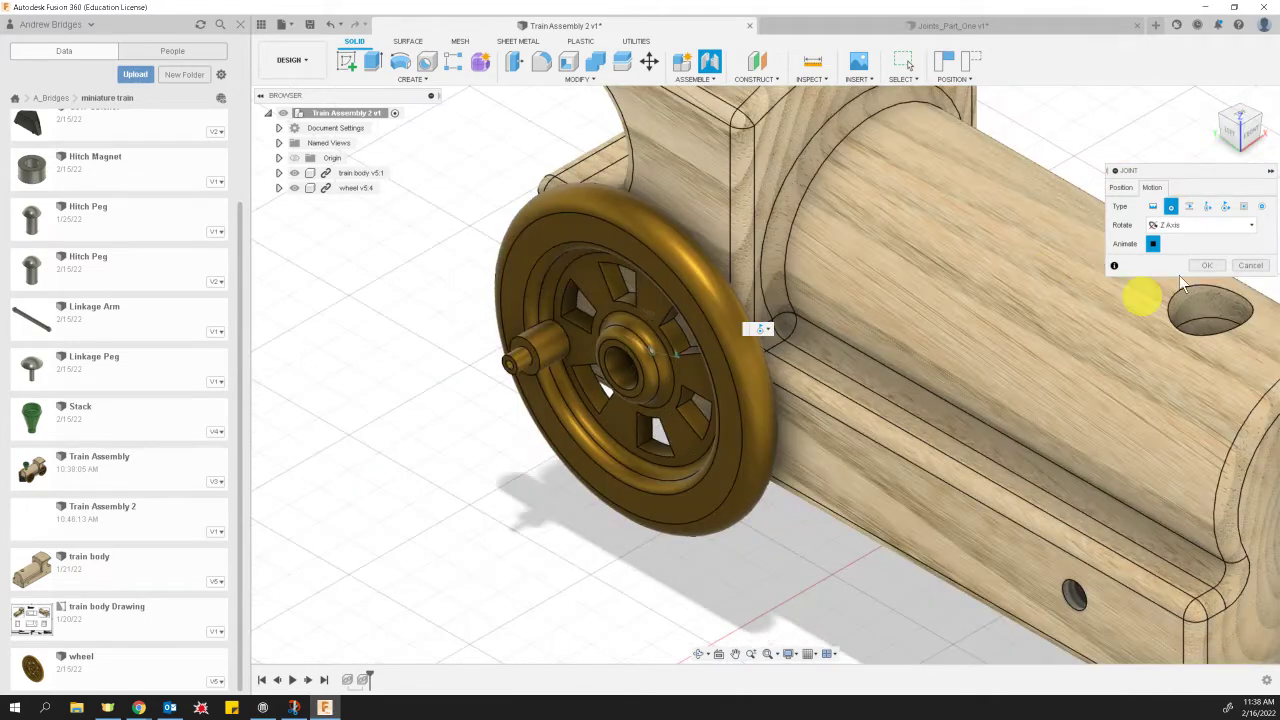
pyautogui.click(1206, 265)
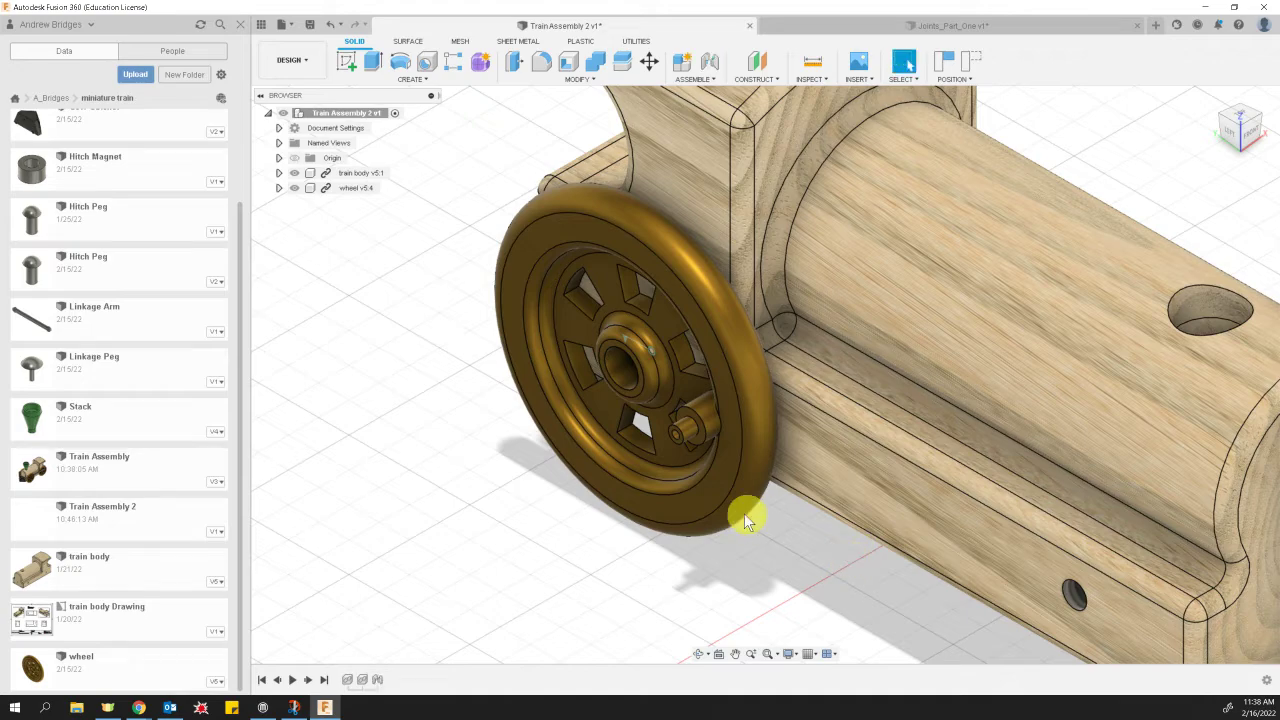
# Reframe the view around the train body and drag a second wheel, wheel v5:5, onto it.
pyautogui.keyDown('shift'); pyautogui.moveTo(744, 513); pyautogui.dragTo(730, 494, button='middle'); pyautogui.keyUp('shift')
pyautogui.scroll(4, 695, 431)
pyautogui.scroll(-6, 696, 431)
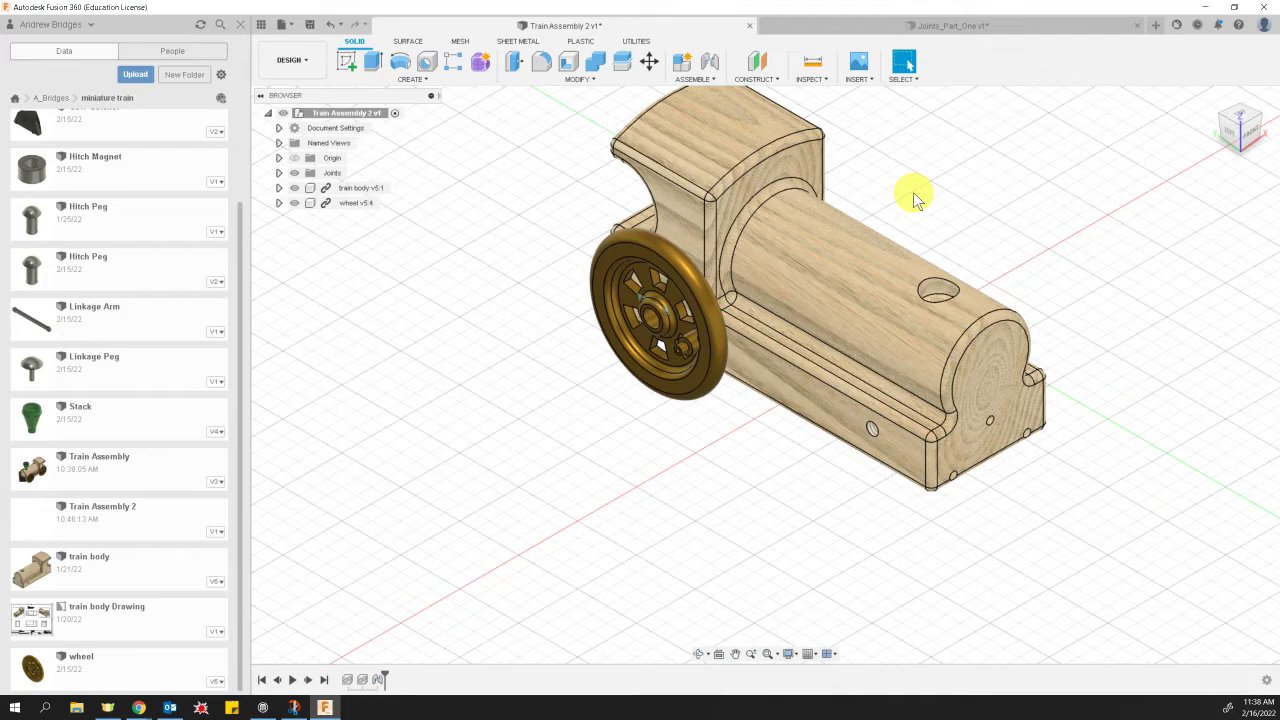
pyautogui.moveTo(957, 183); pyautogui.dragTo(846, 240, button='middle')
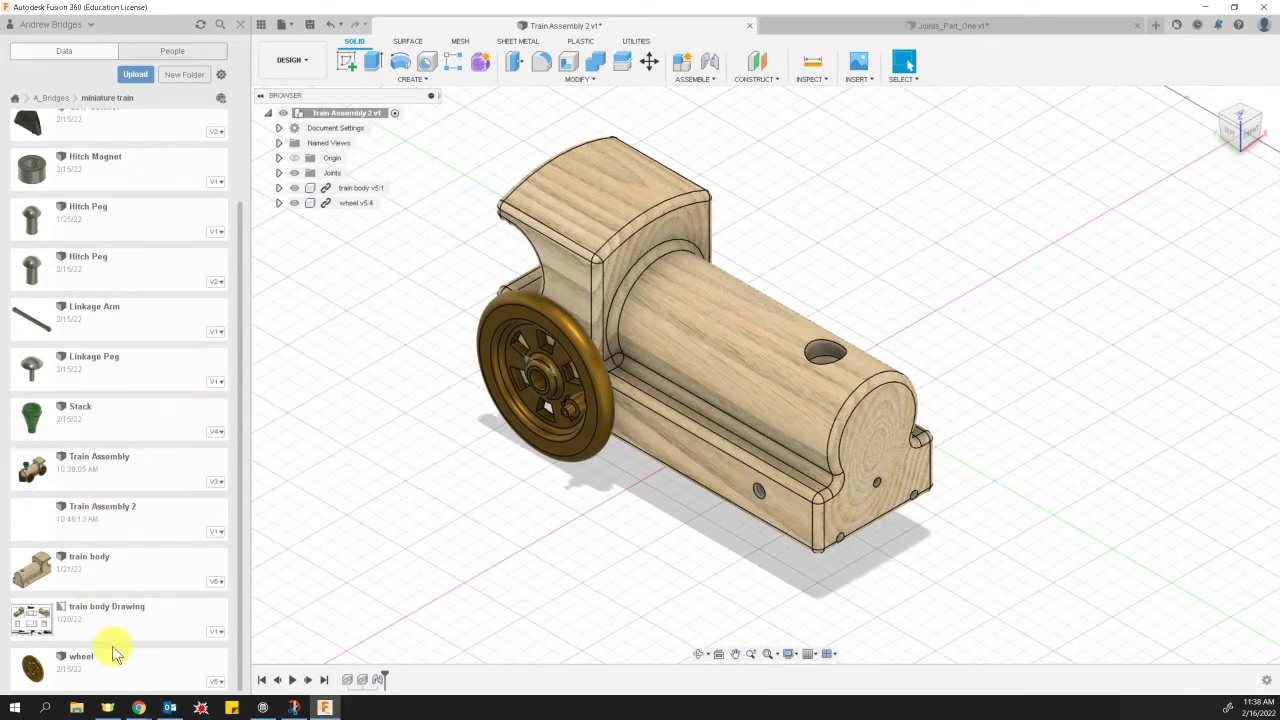
pyautogui.moveTo(108, 675); pyautogui.dragTo(424, 478)
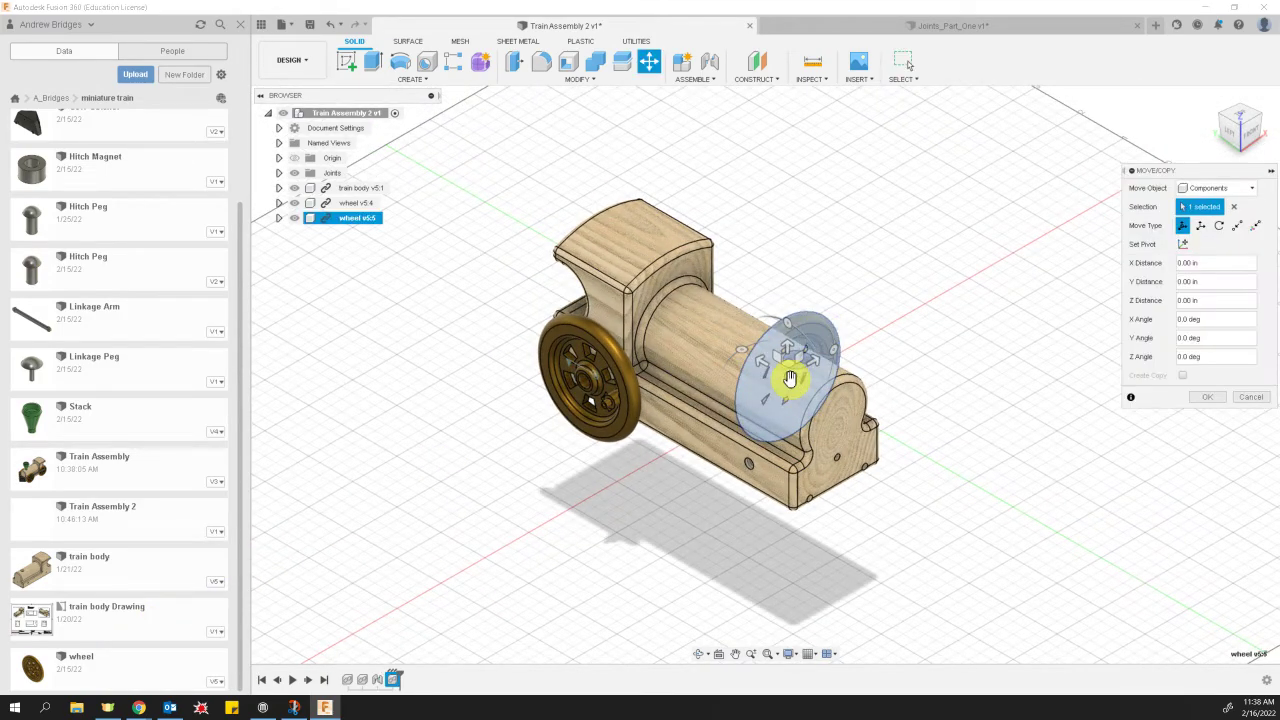
# Accept wheel v5:5's placement and start a new joint with J.
pyautogui.click(1207, 398)
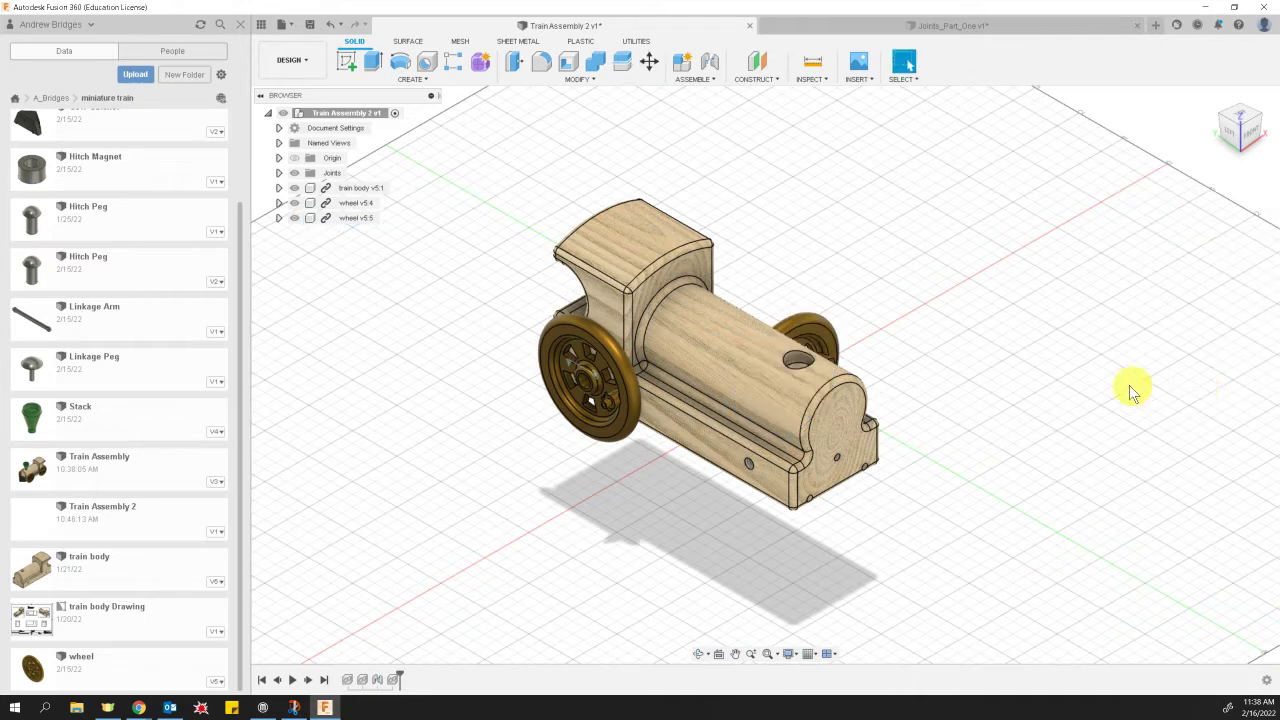
pyautogui.press('j')
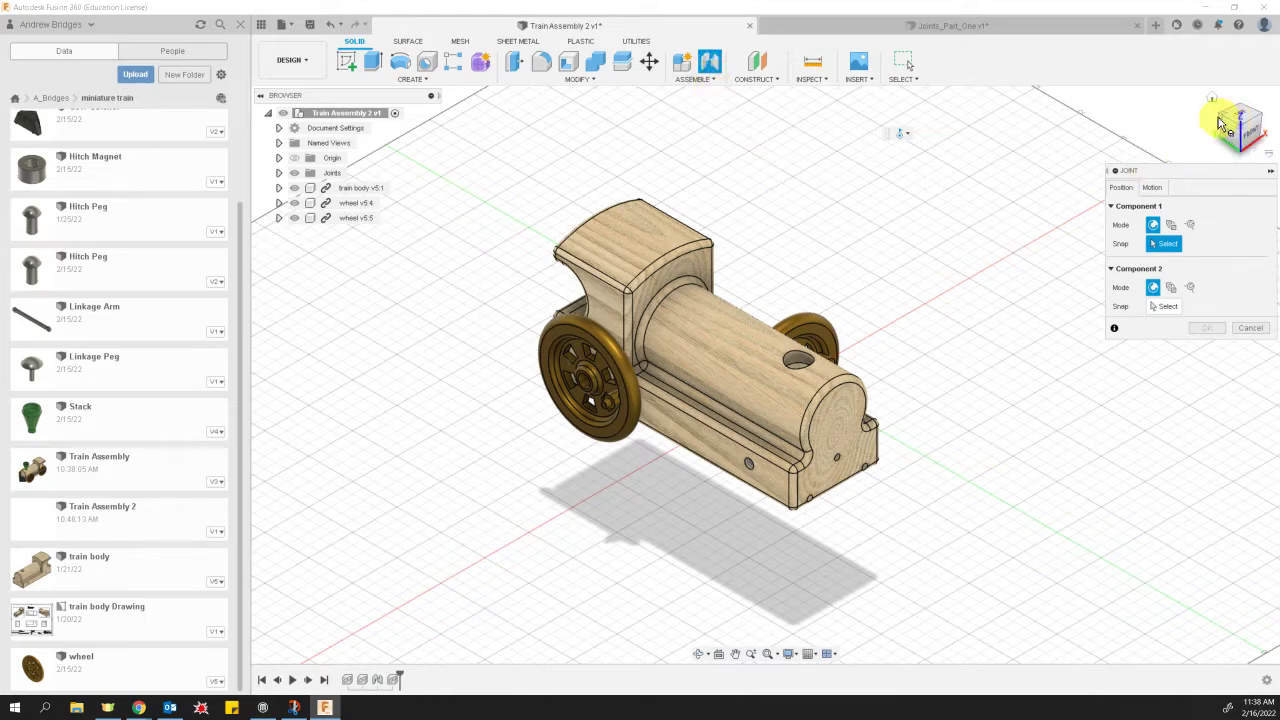
# Orbit from above, zoom in, and pick the second wheel's hub centre as Component 1.
pyautogui.moveTo(1222, 118); pyautogui.dragTo(1196, 122)
pyautogui.scroll(5, 655, 285)
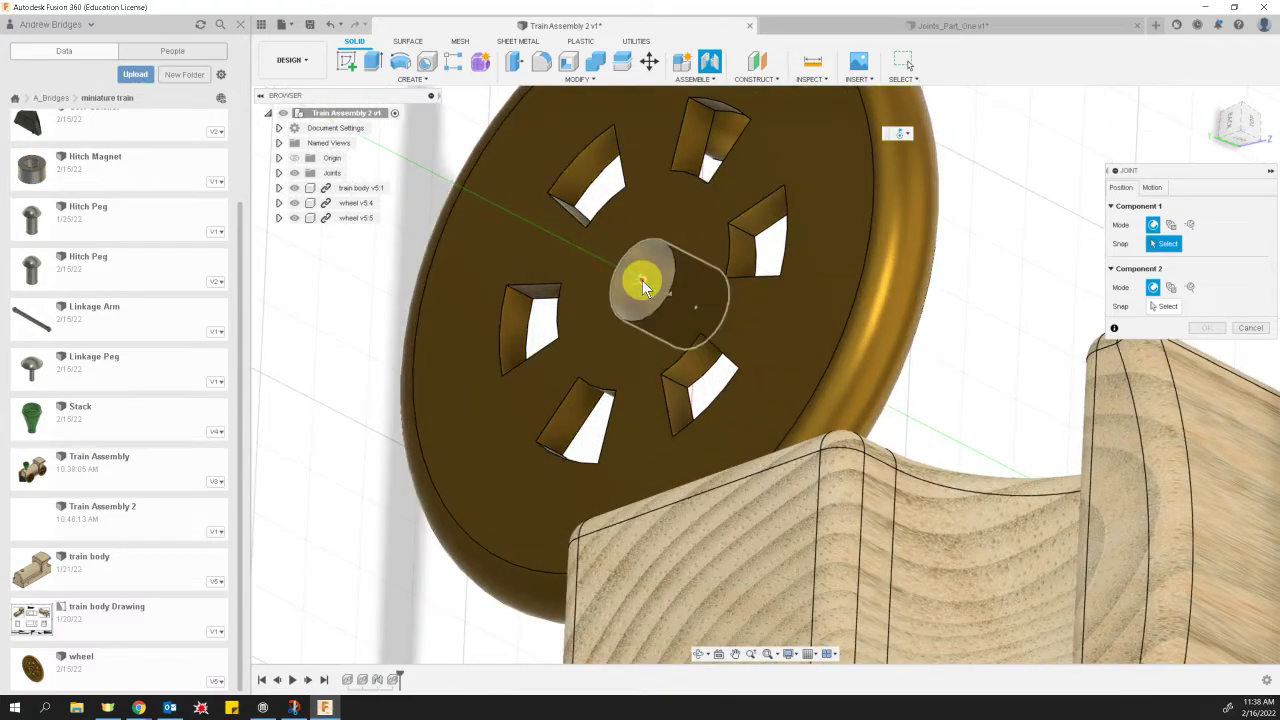
pyautogui.click(646, 280)
pyautogui.scroll(-5, 700, 292)
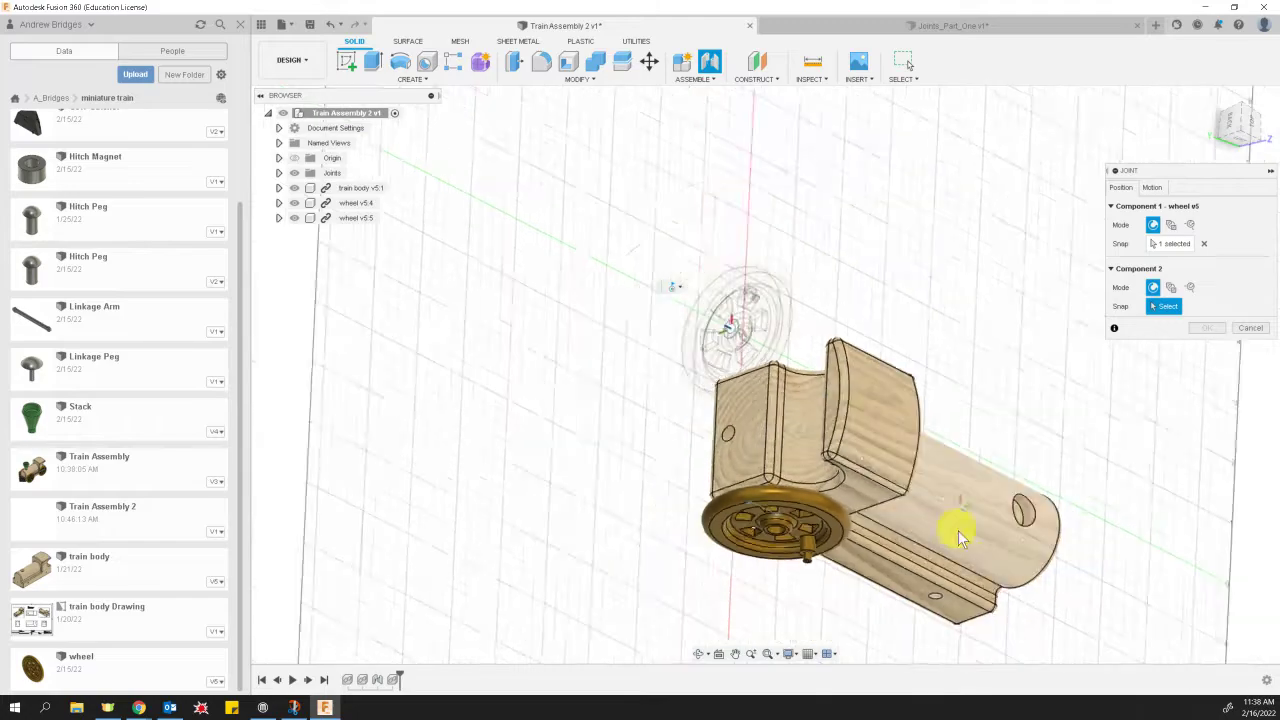
pyautogui.scroll(8, 979, 650)
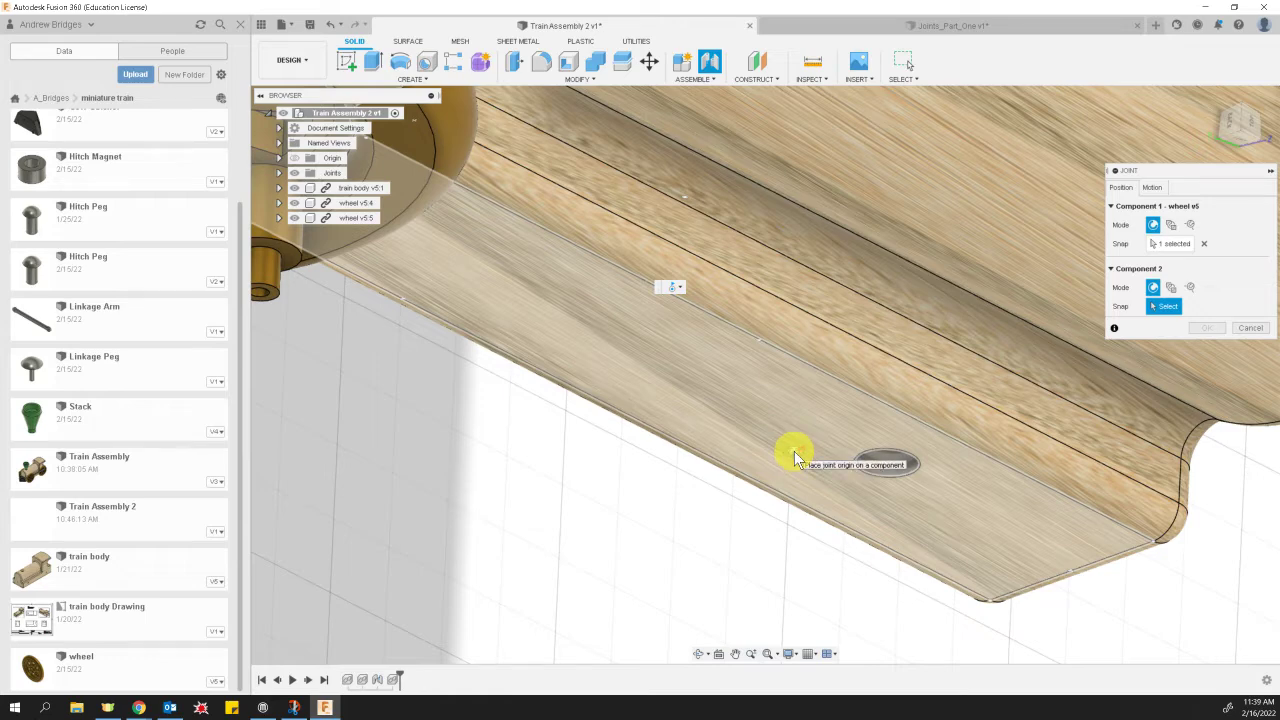
# Join wheel v5:5 to the body's opposite peg hole at -90 deg and confirm.
pyautogui.click(888, 463)
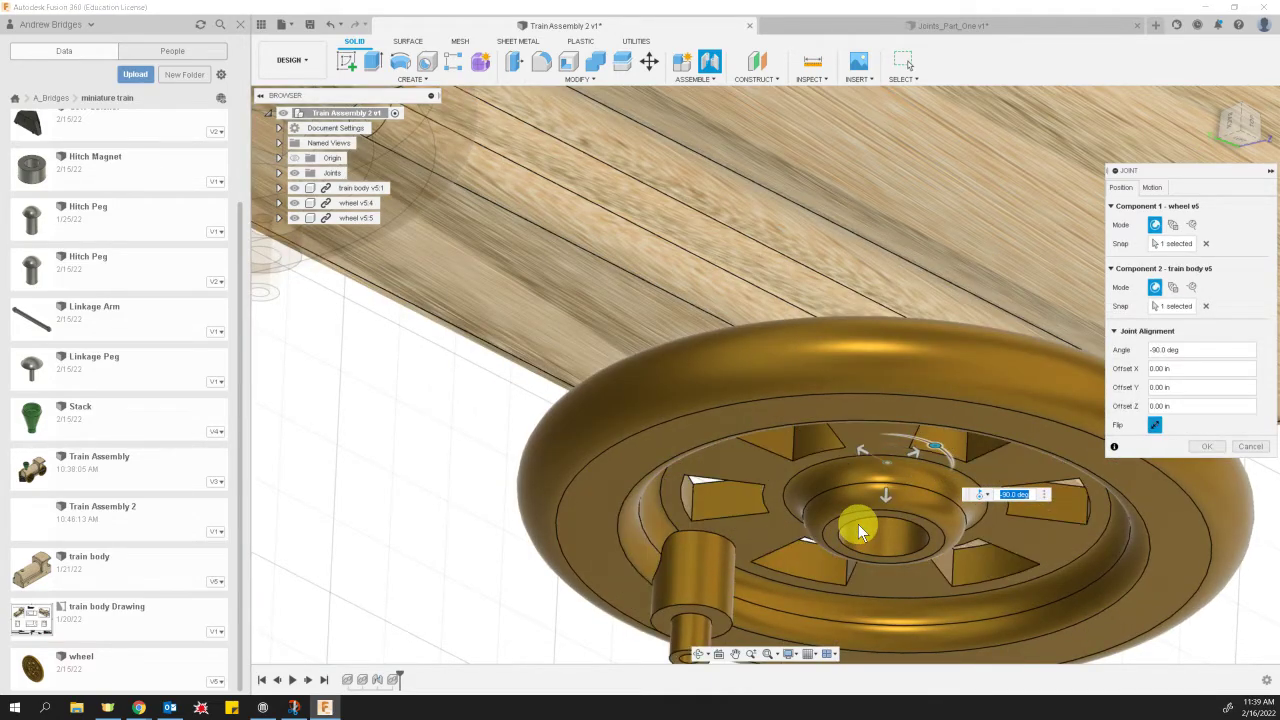
pyautogui.scroll(6, 858, 524)
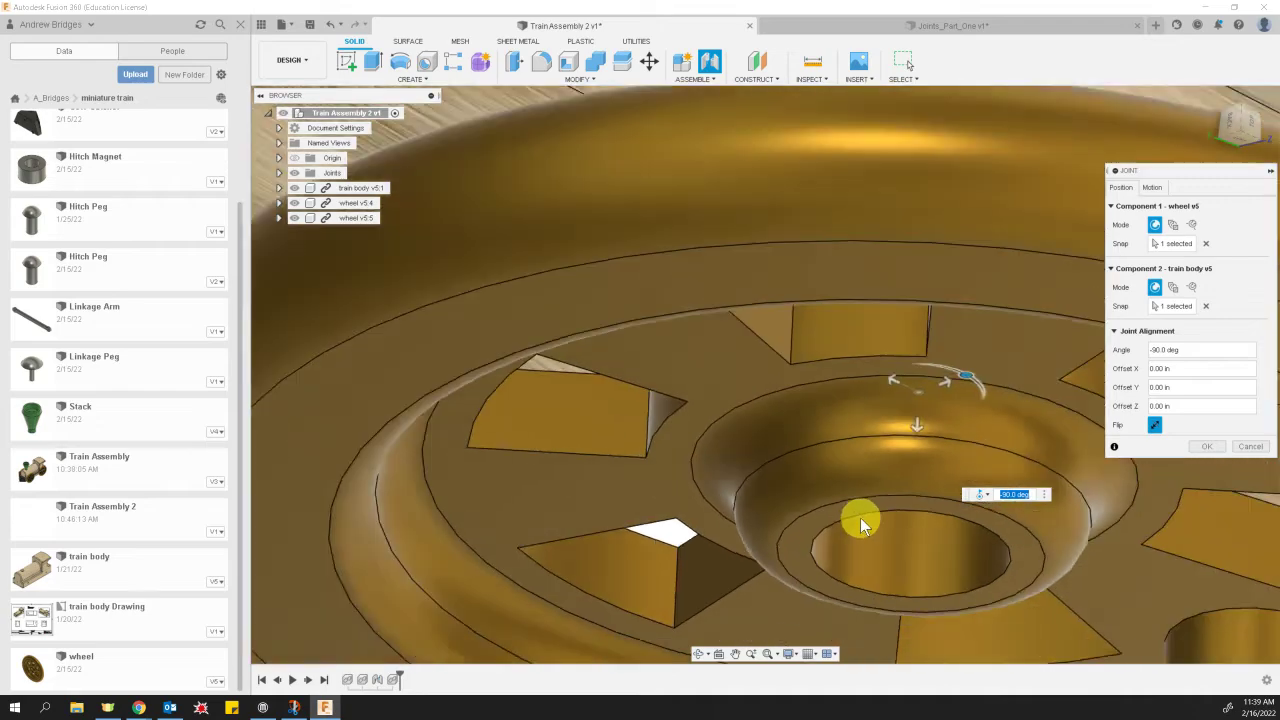
pyautogui.scroll(-10, 860, 517)
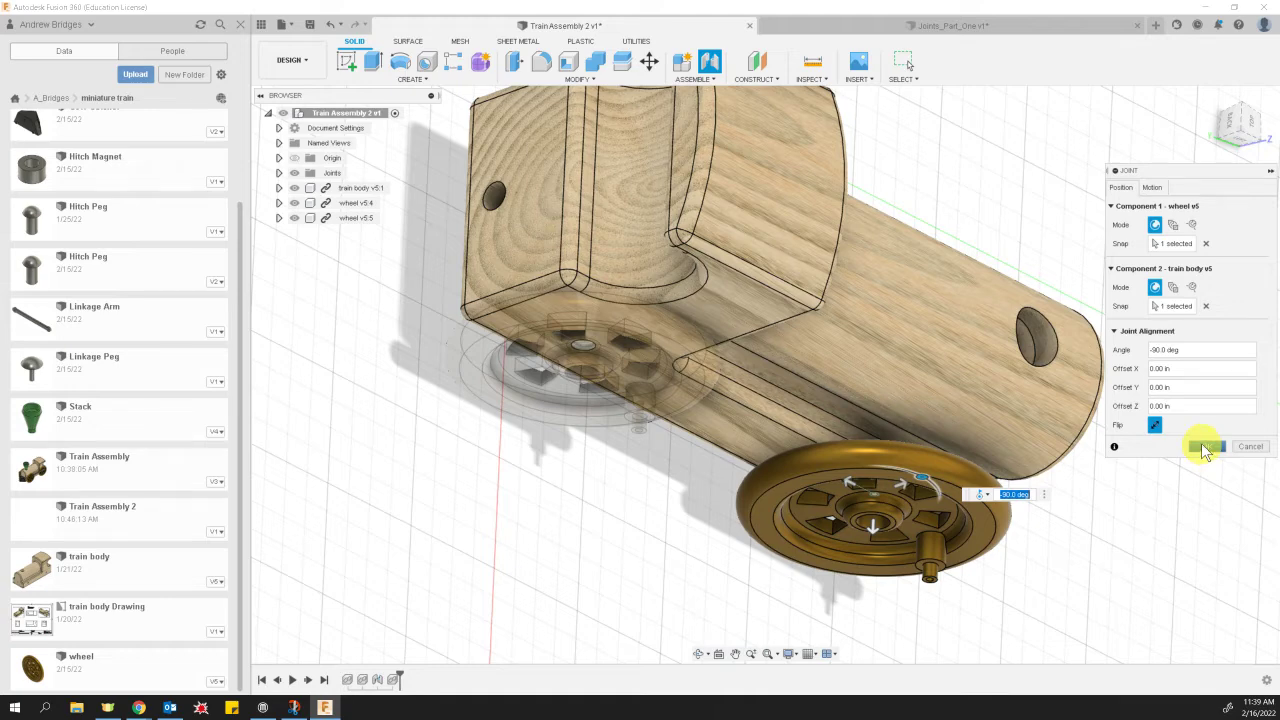
pyautogui.click(1205, 447)
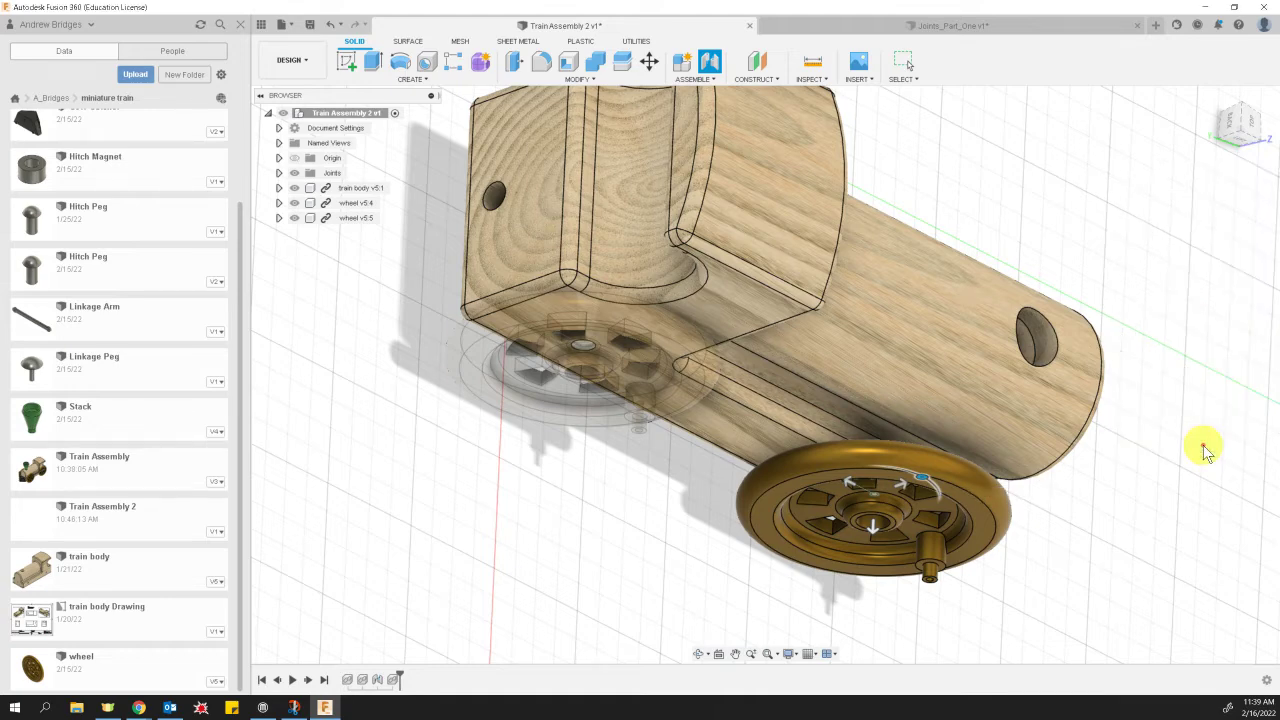
pyautogui.scroll(-4, 1079, 557)
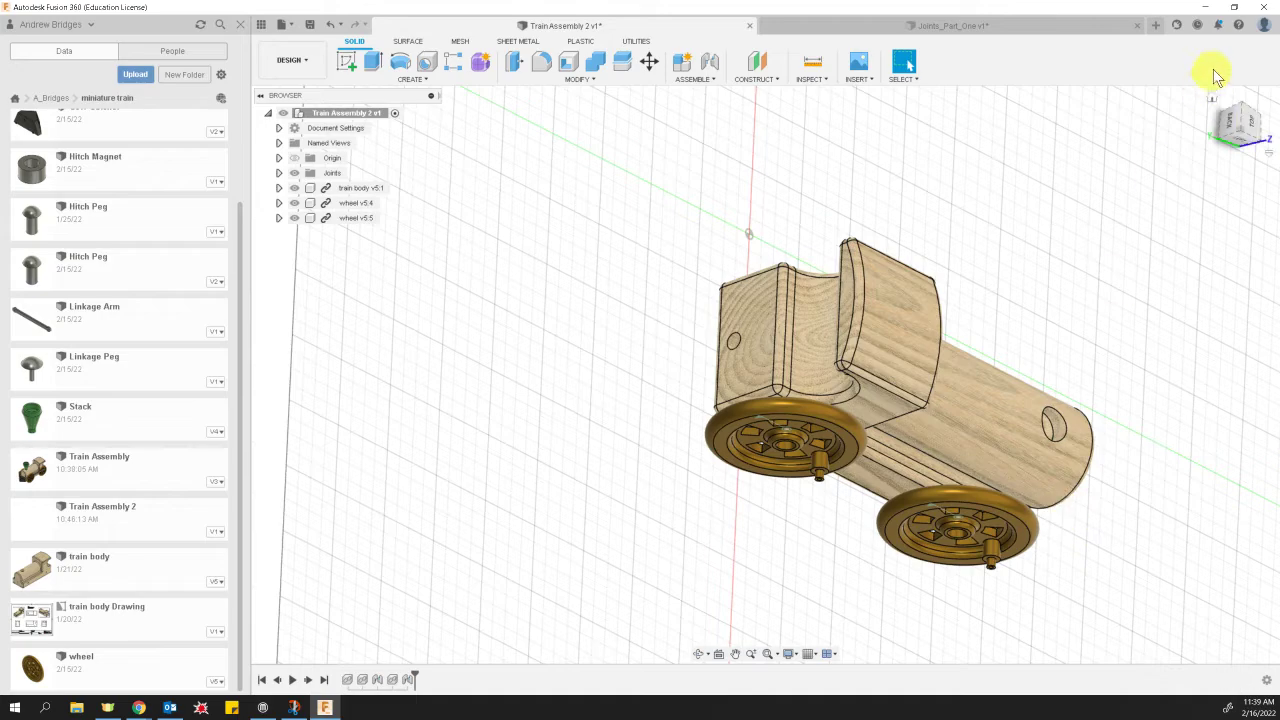
pyautogui.click(1211, 97)
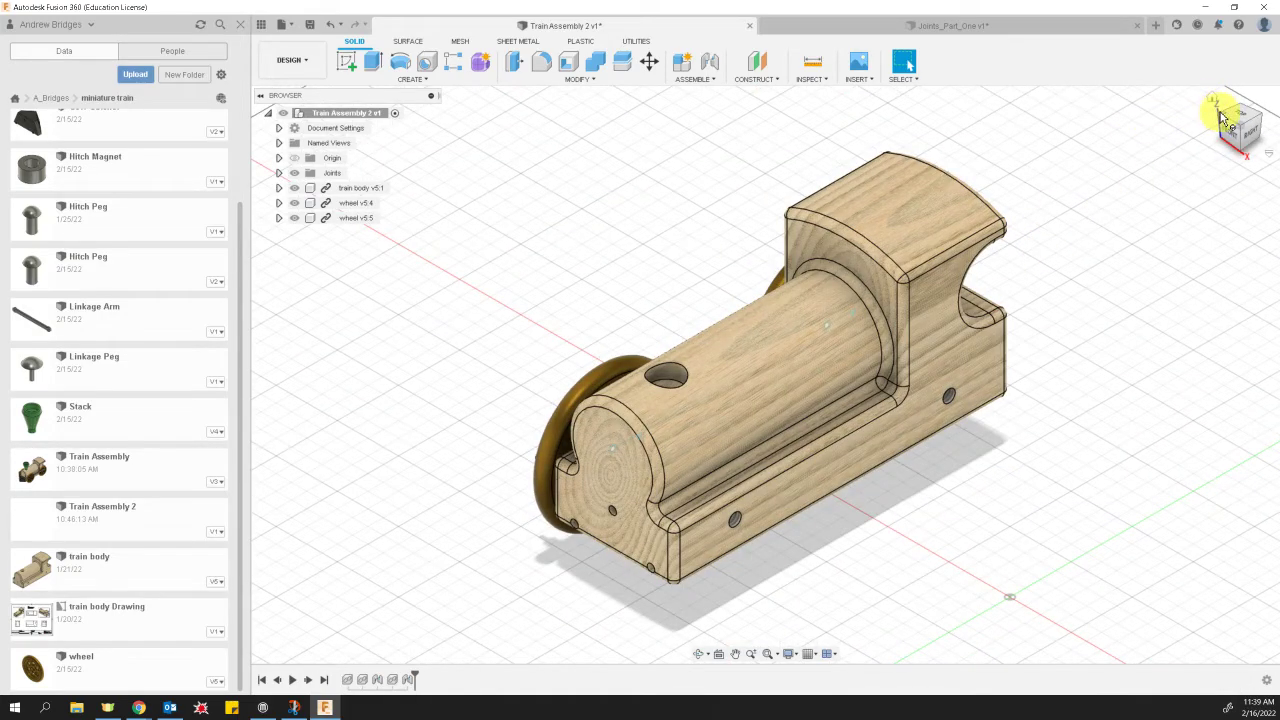
pyautogui.click(1227, 119)
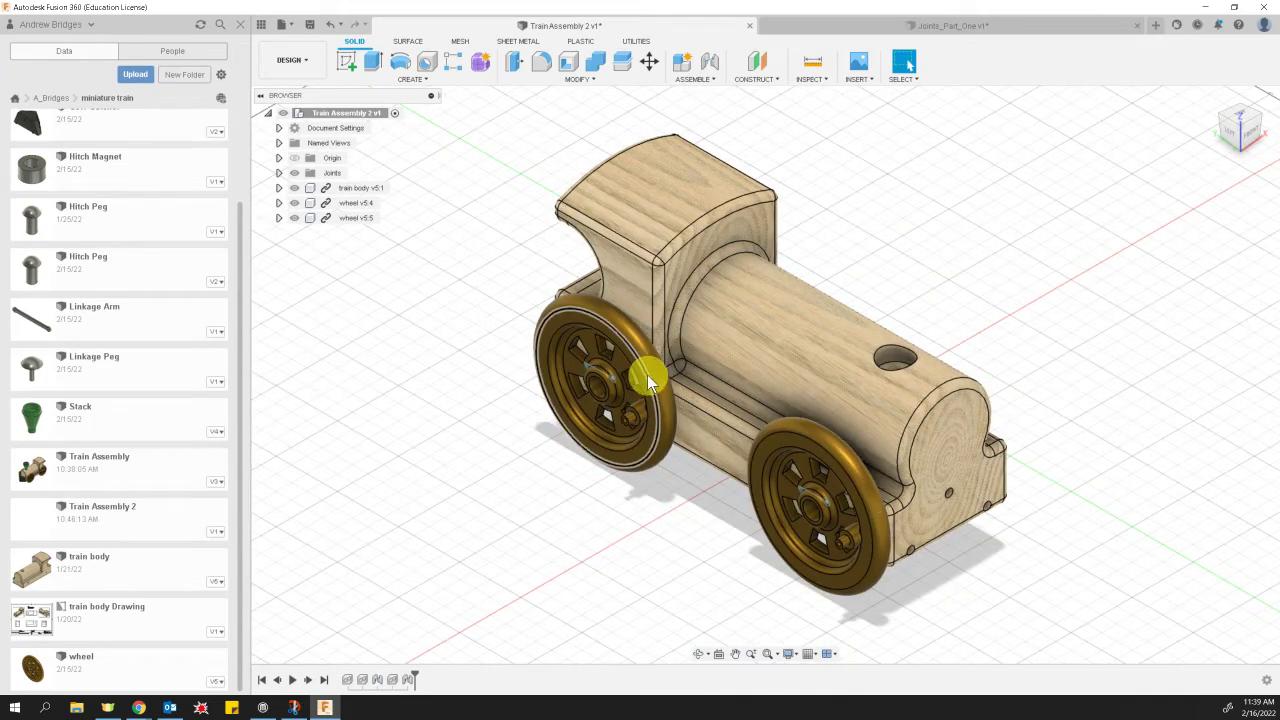
pyautogui.keyDown('shift'); pyautogui.moveTo(658, 399); pyautogui.dragTo(615, 402, button='middle'); pyautogui.keyUp('shift')
pyautogui.click(615, 396)
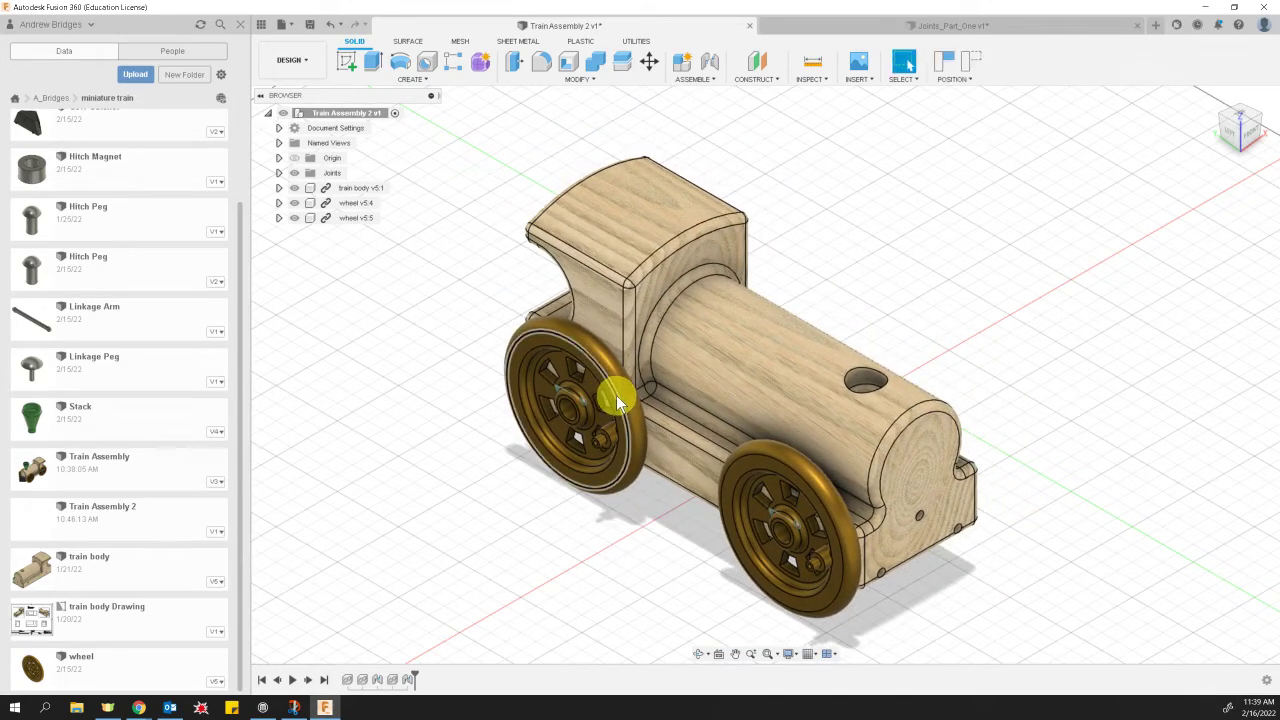
pyautogui.click(741, 363)
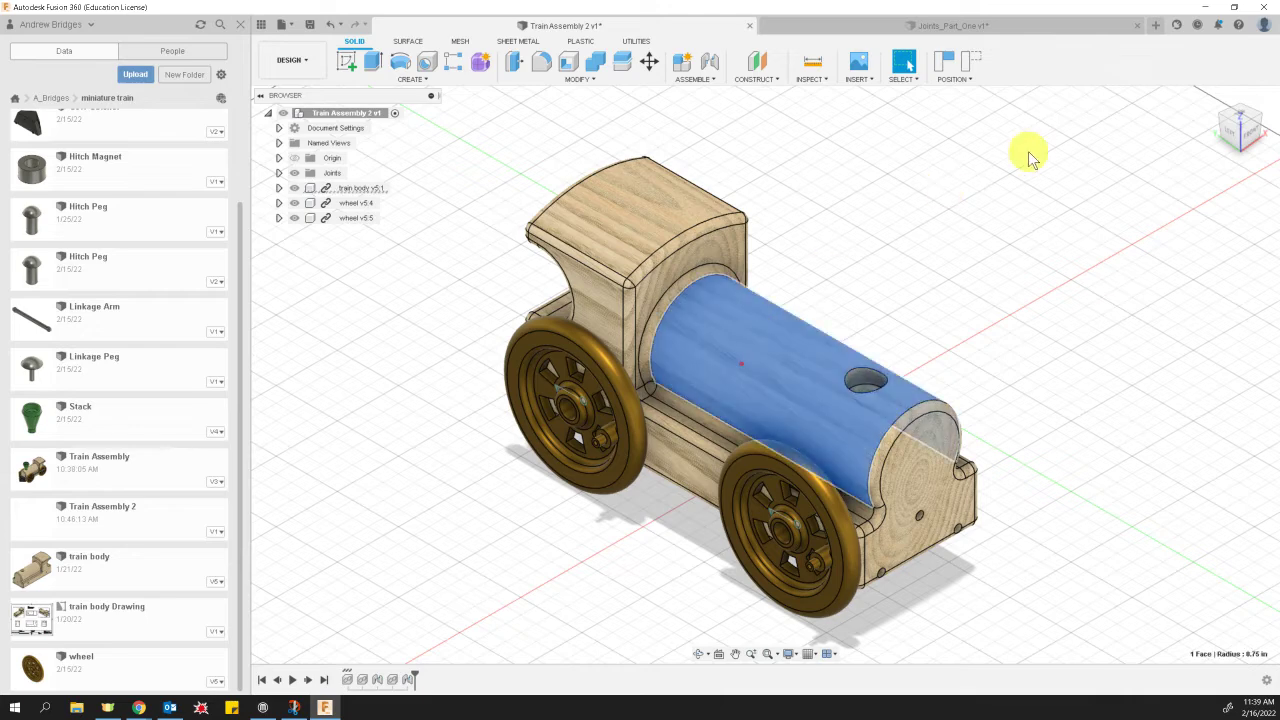
pyautogui.click(987, 212)
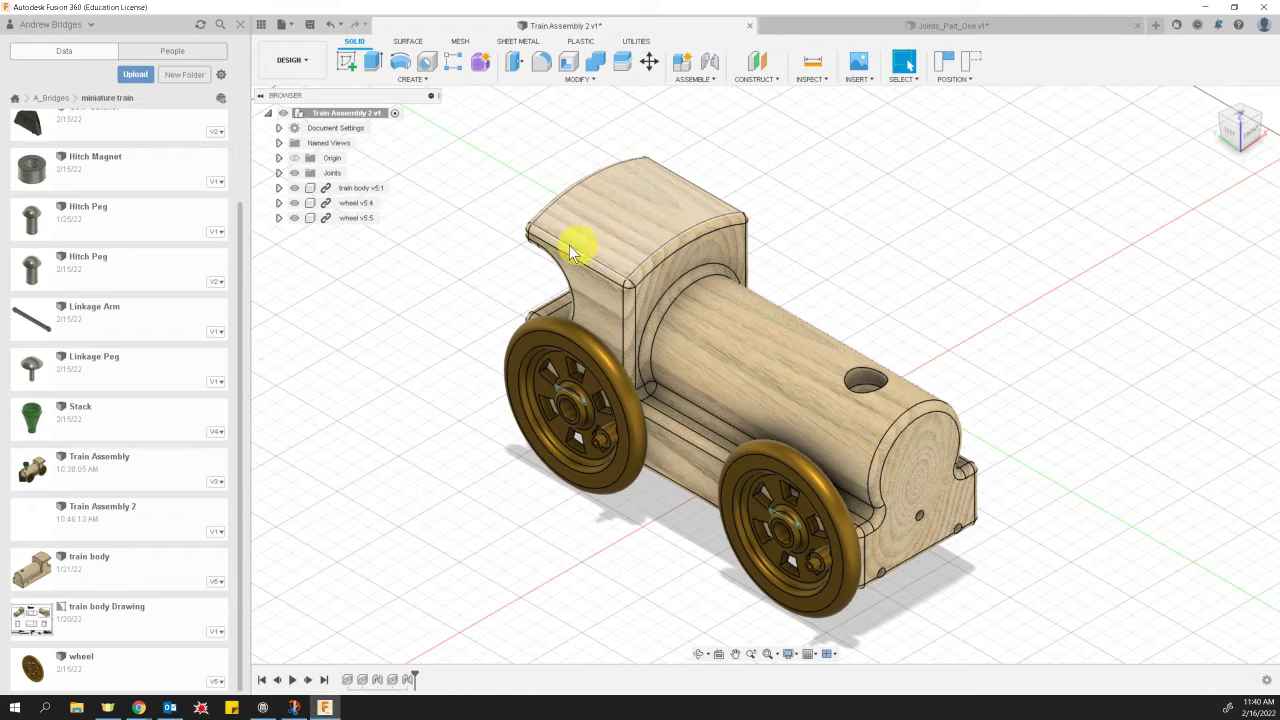
# Ground the train body component from its right-click menu in the Browser.
pyautogui.rightClick(342, 196)
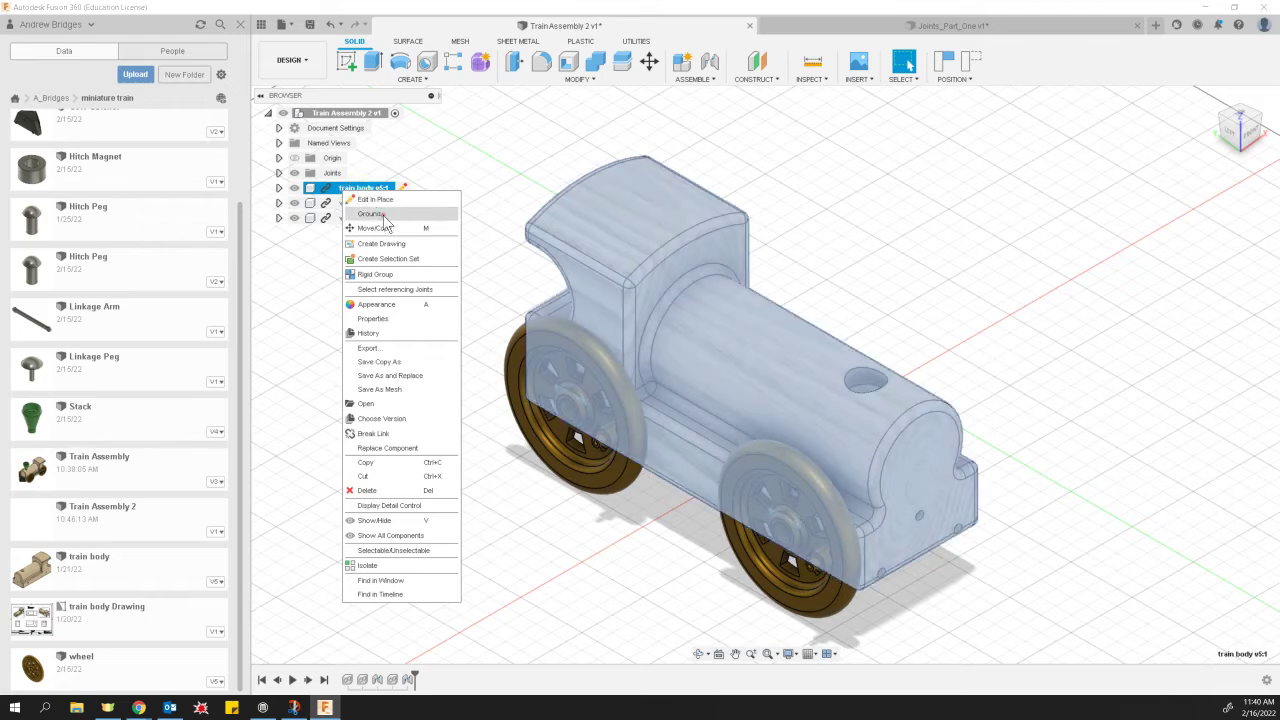
pyautogui.click(384, 215)
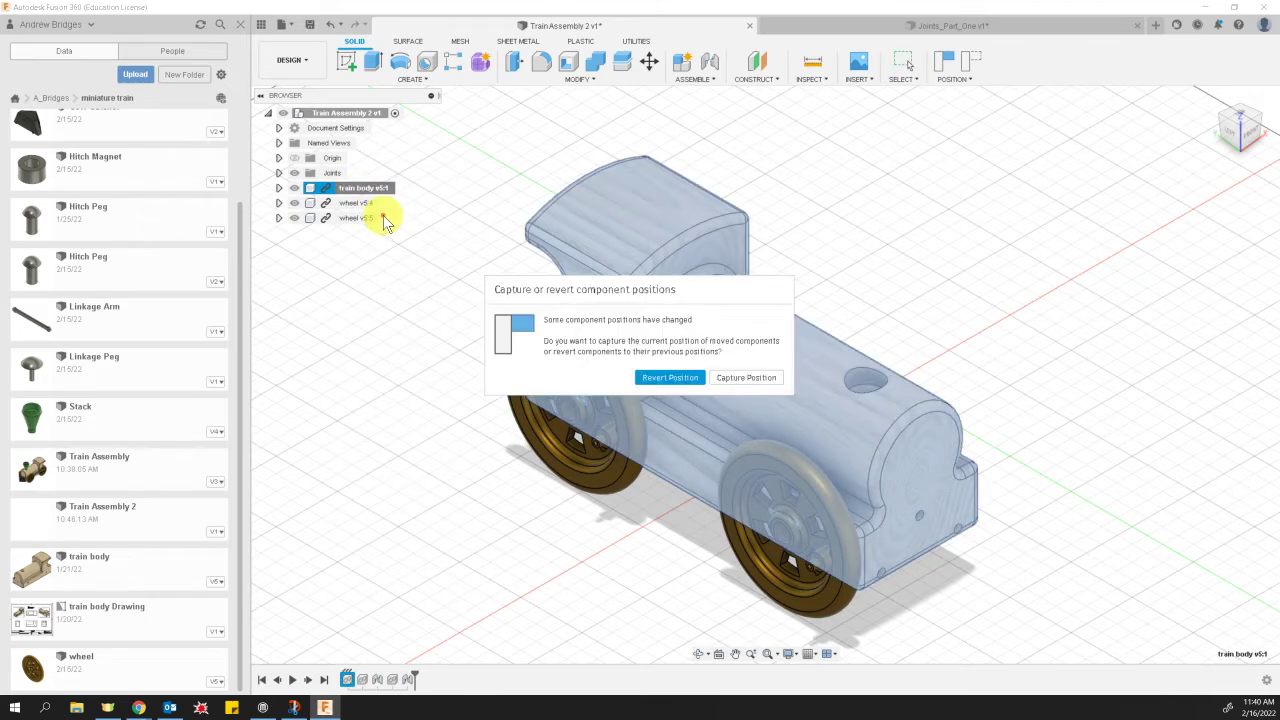
# Revert the train body to its earlier position, then drag the front wheel to spin it on its axle.
pyautogui.click(665, 378)
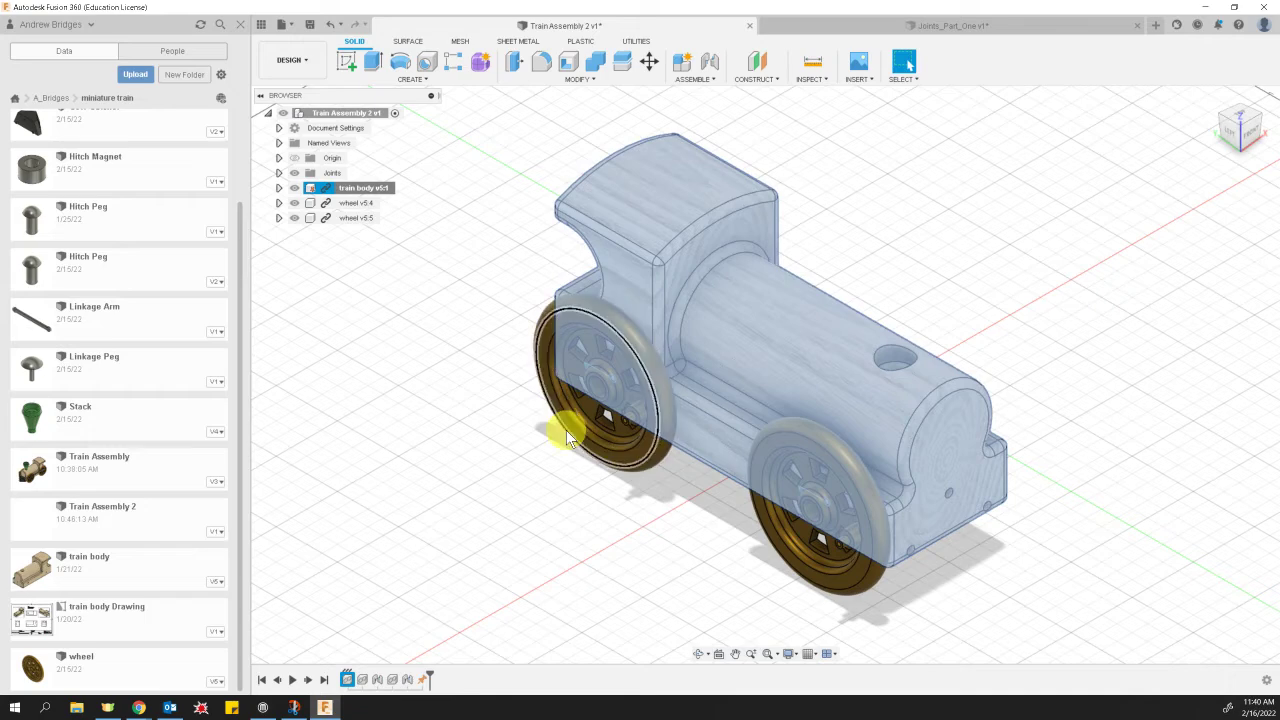
pyautogui.click(397, 518)
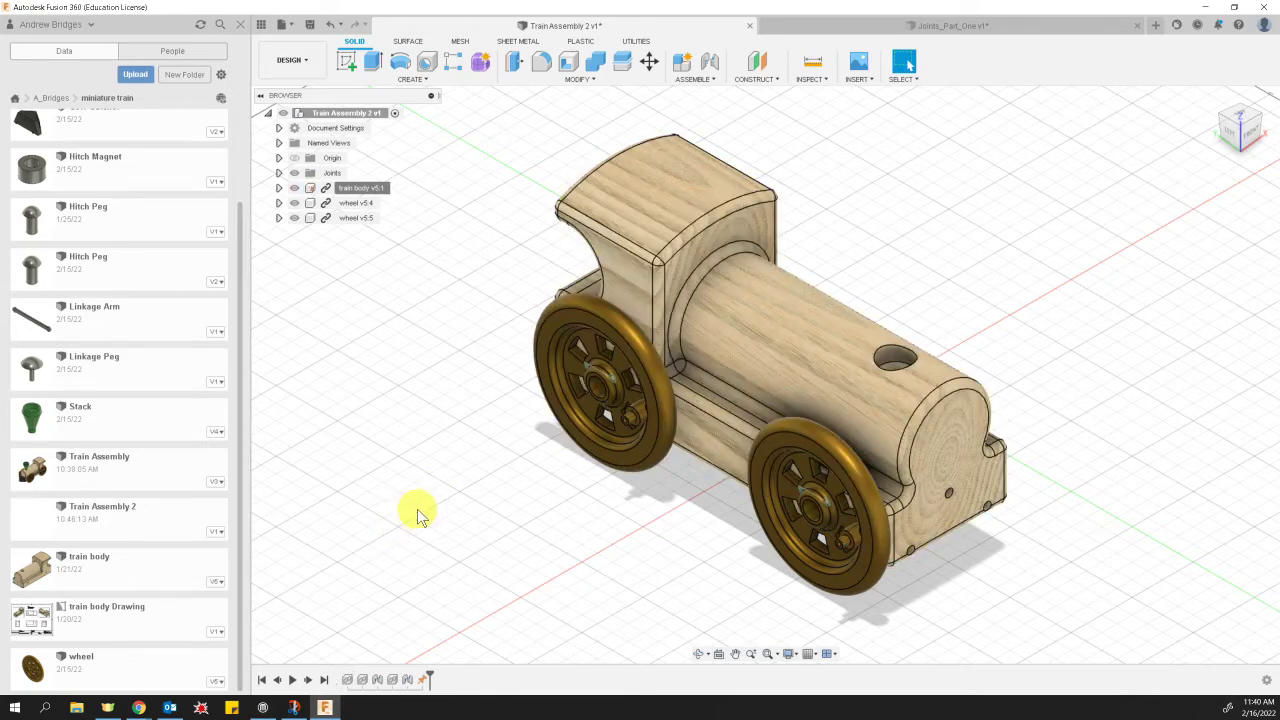
pyautogui.click(311, 201)
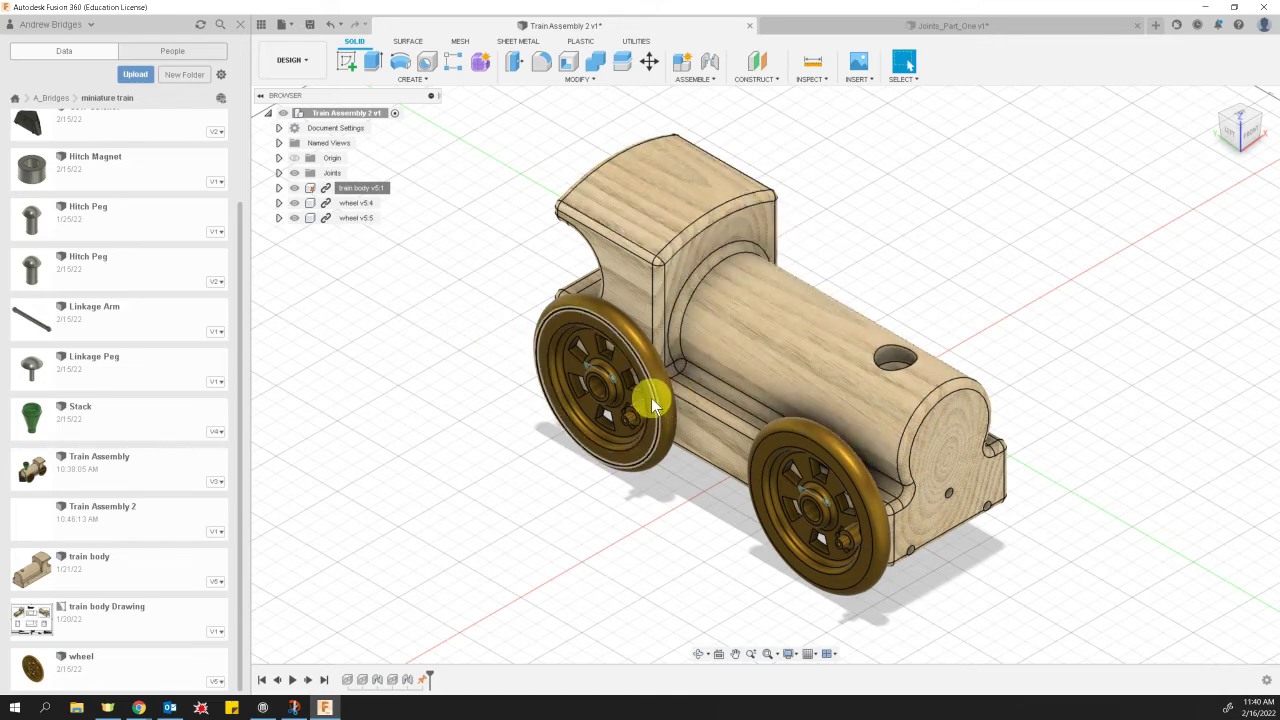
pyautogui.moveTo(651, 397)
pyautogui.mouseDown()
pyautogui.moveTo(657, 463)
pyautogui.moveTo(606, 500)
pyautogui.moveTo(527, 416)
pyautogui.moveTo(546, 311)
pyautogui.moveTo(586, 300)
pyautogui.moveTo(634, 363)
pyautogui.moveTo(648, 440)
pyautogui.moveTo(605, 472)
pyautogui.moveTo(523, 391)
pyautogui.moveTo(609, 337)
pyautogui.moveTo(655, 390)
pyautogui.mouseUp()
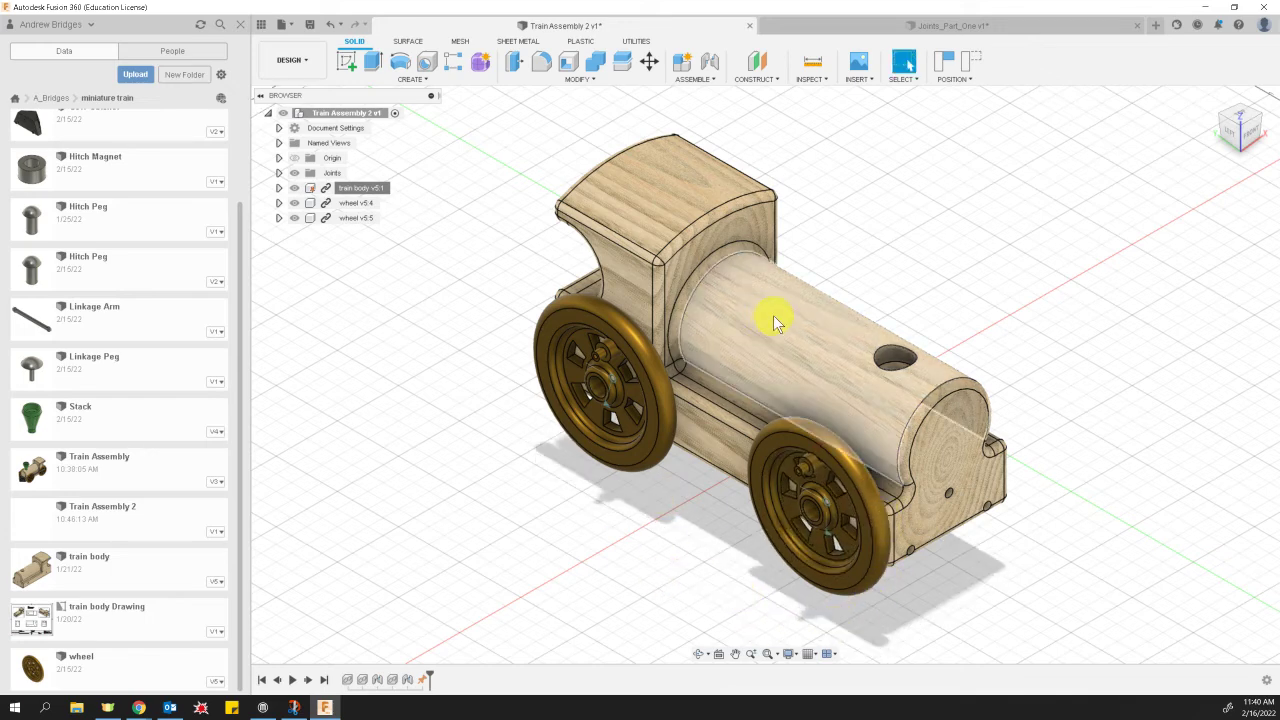
pyautogui.rightClick(362, 190)
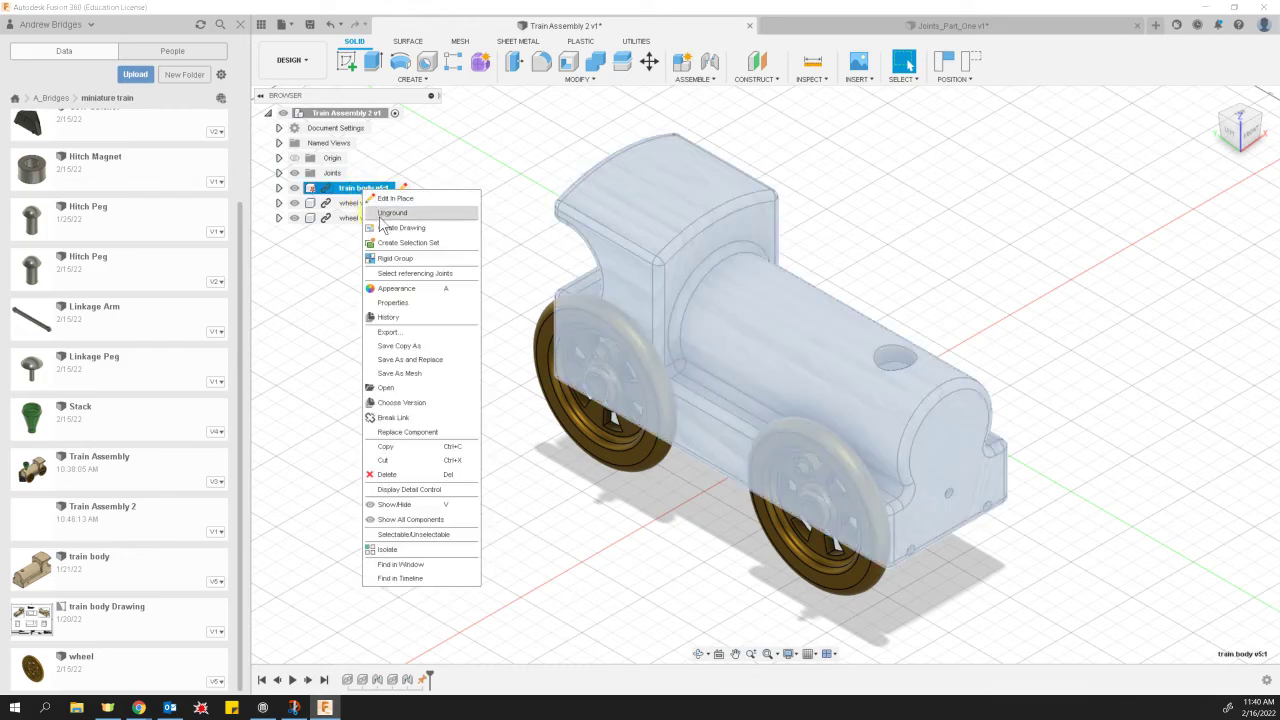
pyautogui.click(322, 341)
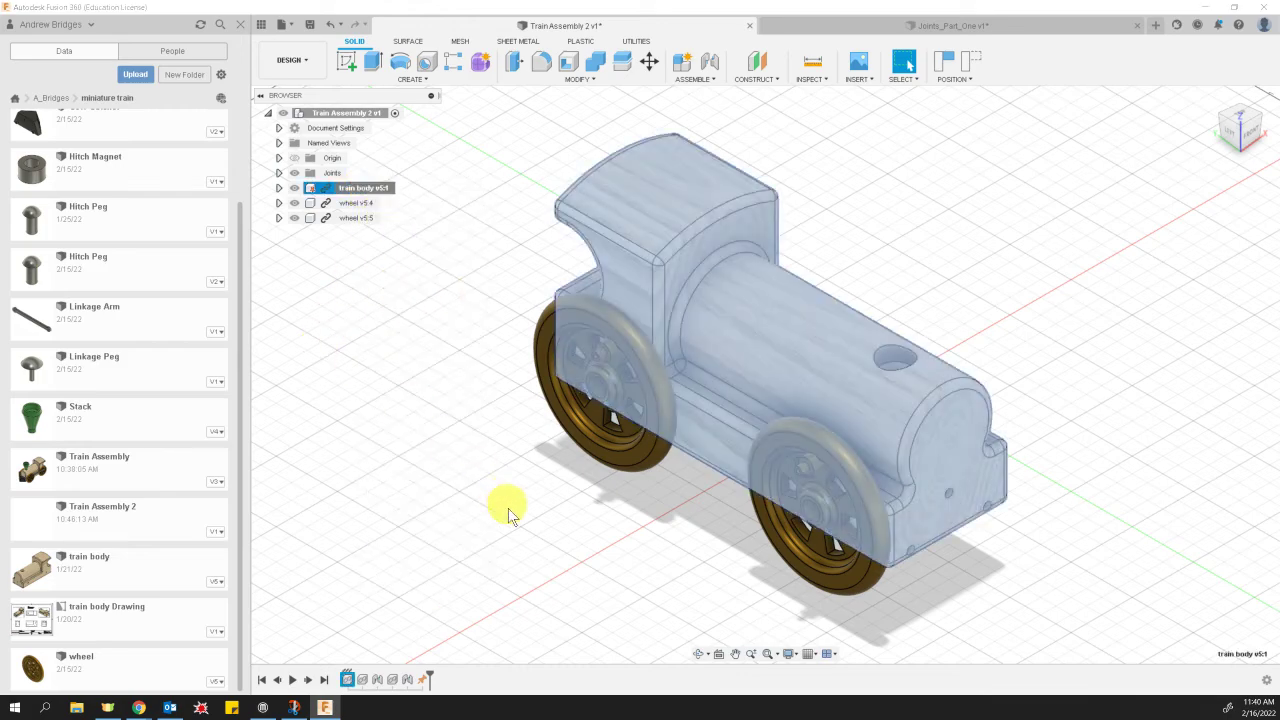